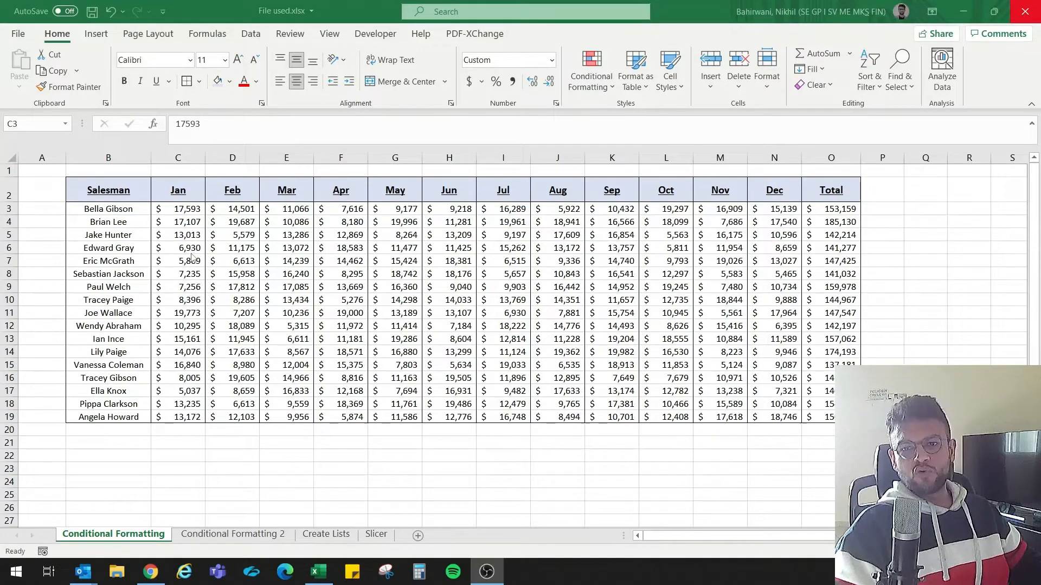
Step: Clear the monthly sales figures in C3:N19 and enter =RANDBETWEEN(5000,20000) in cell C3
{"action": "left_click_drag", "start_coordinate": [176, 212], "coordinate": [770, 418]}
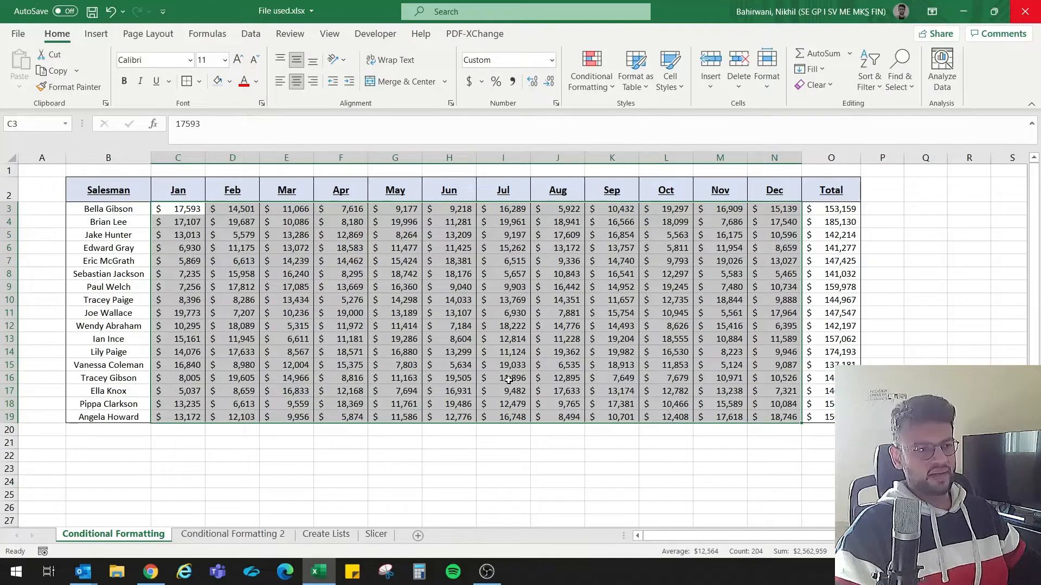
{"action": "key", "text": "Delete"}
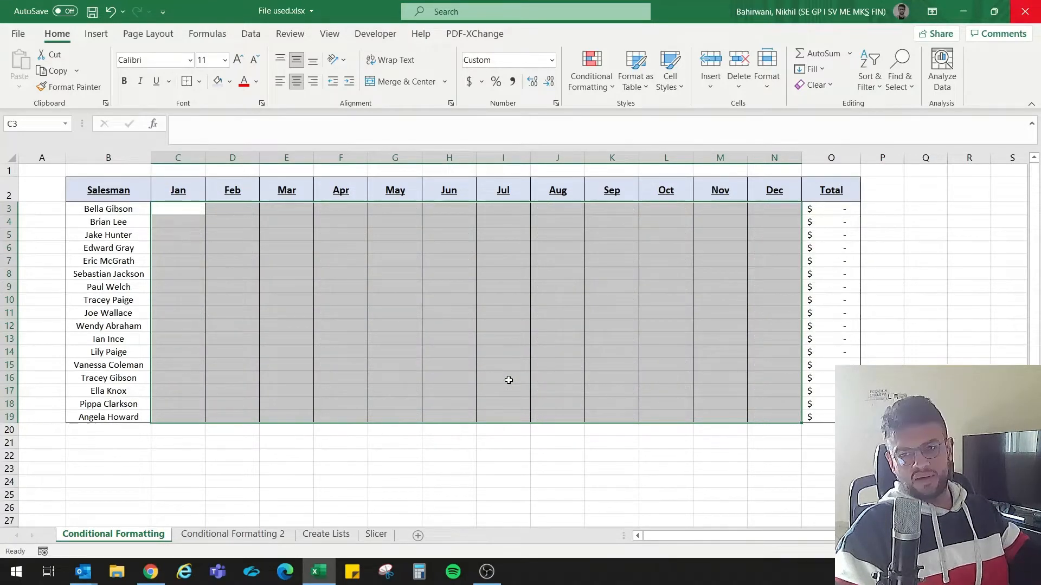
{"action": "left_click", "coordinate": [158, 213]}
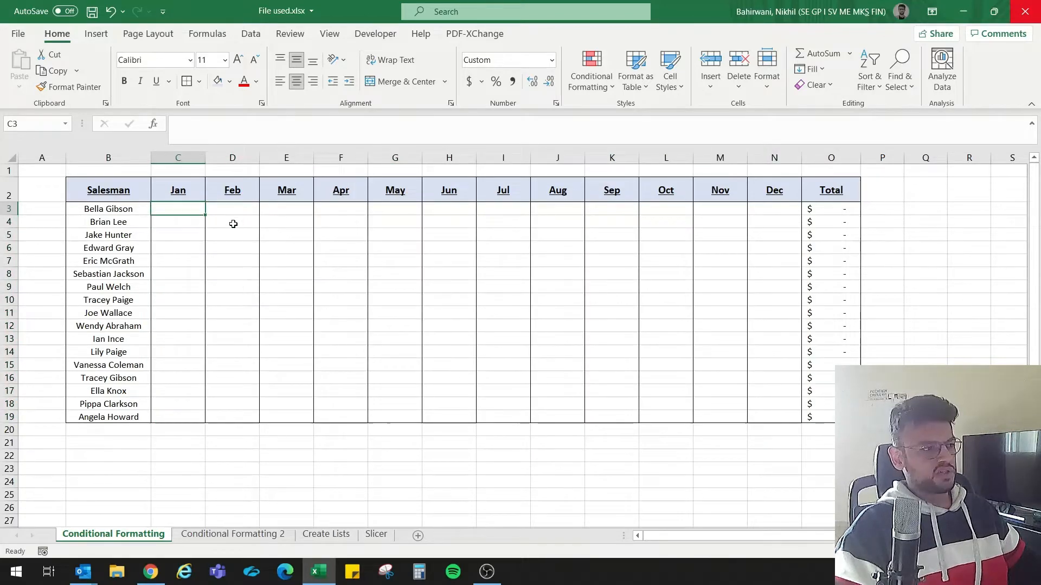
{"action": "type", "text": "=ran"}
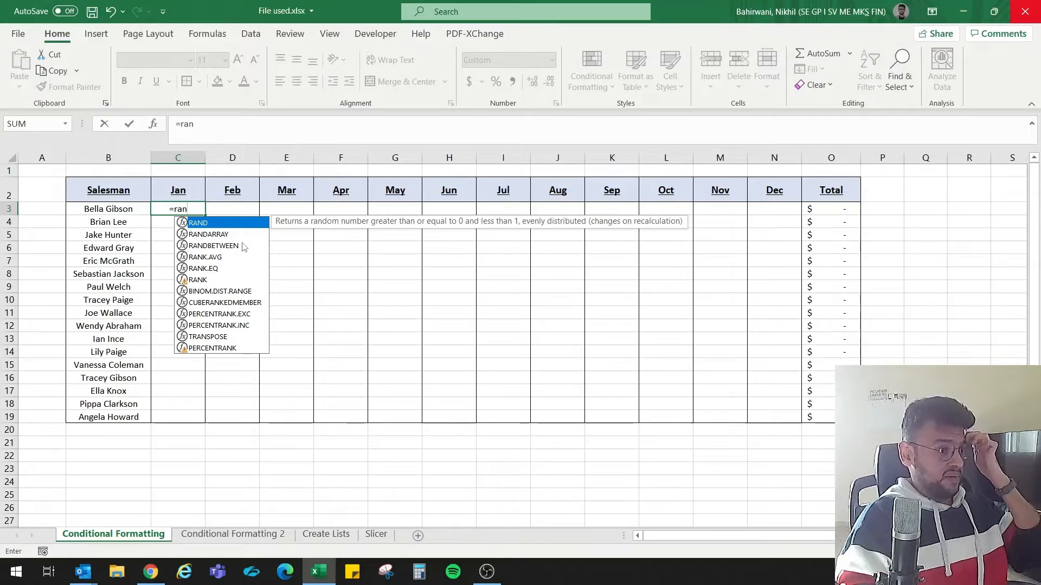
{"action": "double_click", "coordinate": [243, 247]}
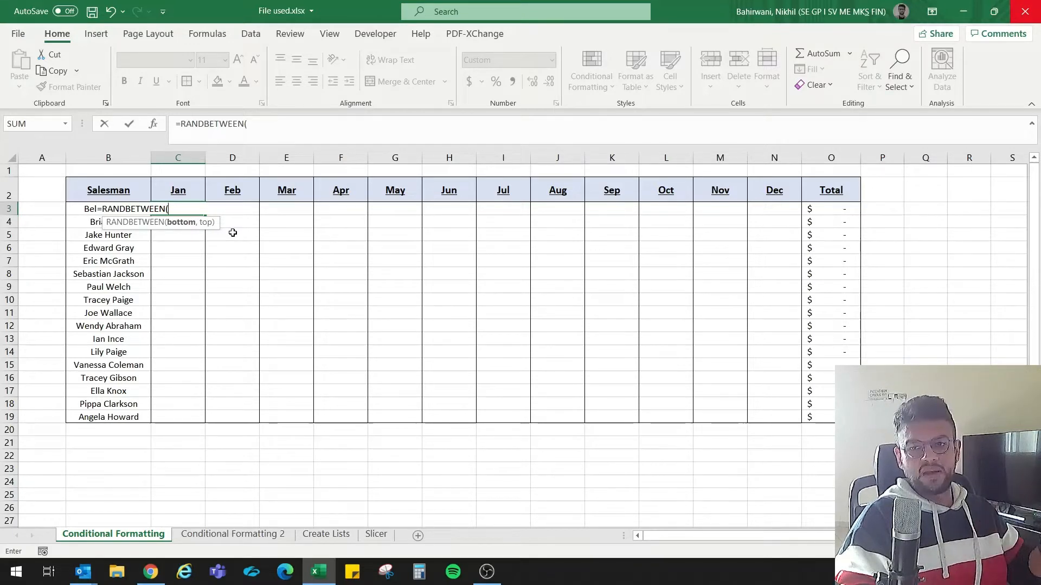
{"action": "type", "text": "500"}
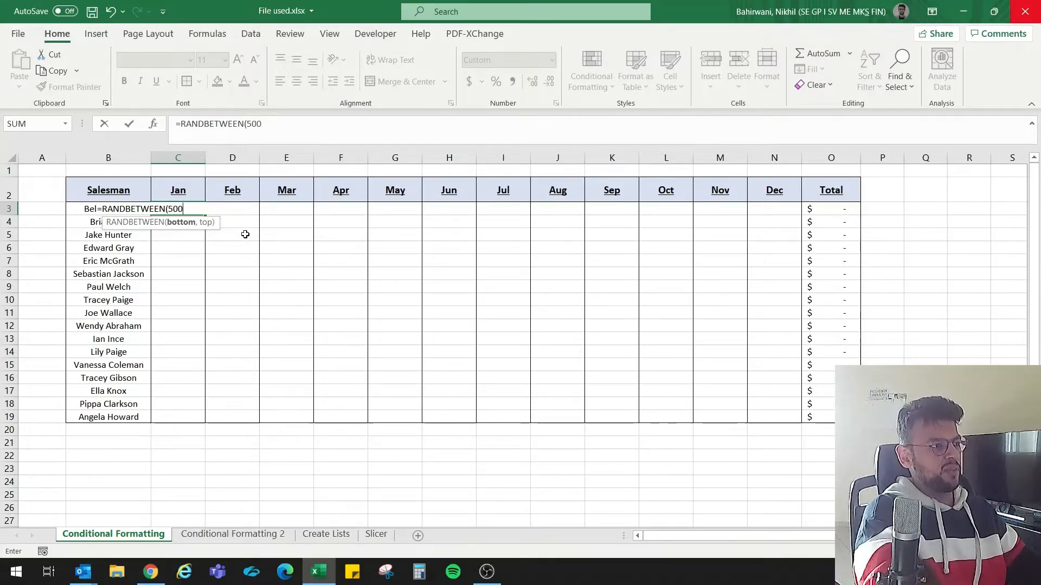
{"action": "type", "text": "0,2000"}
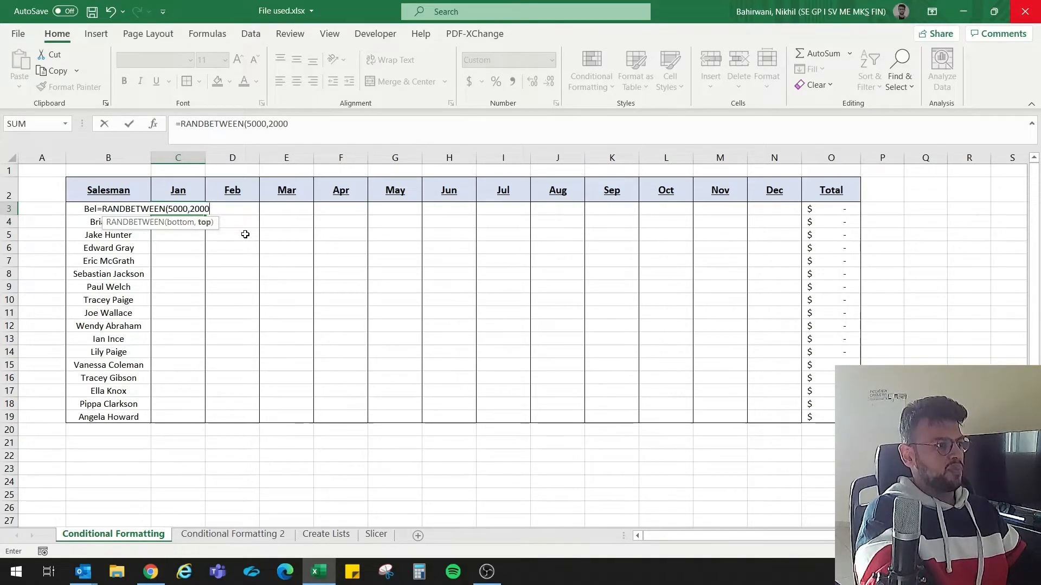
{"action": "type", "text": "0)"}
{"action": "key", "text": "Return"}
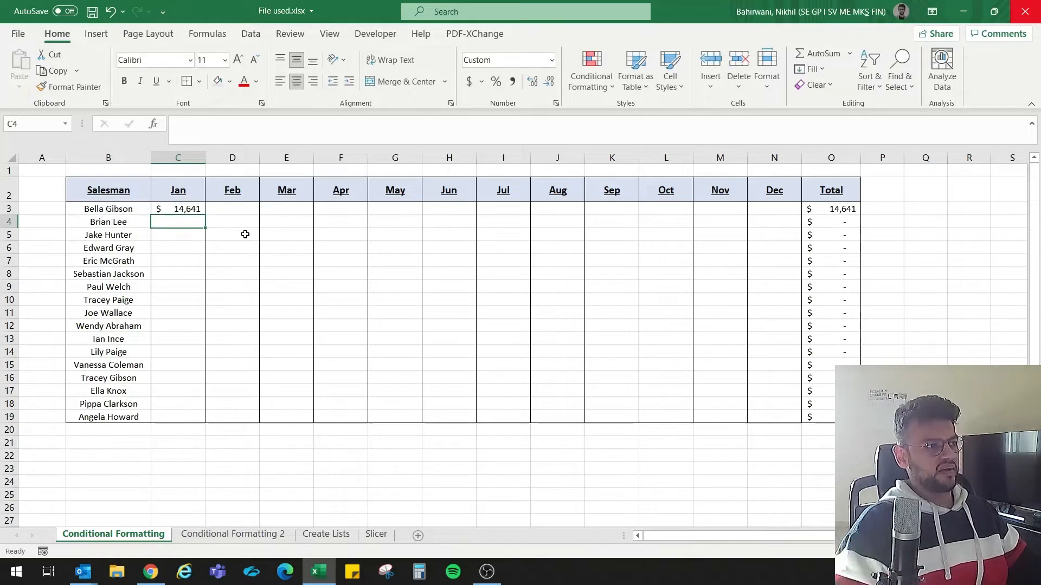
Step: Fill the formula from C3 through the whole range C3:N19 and re-enter C3 to regenerate the random figures
{"action": "left_click", "coordinate": [180, 206]}
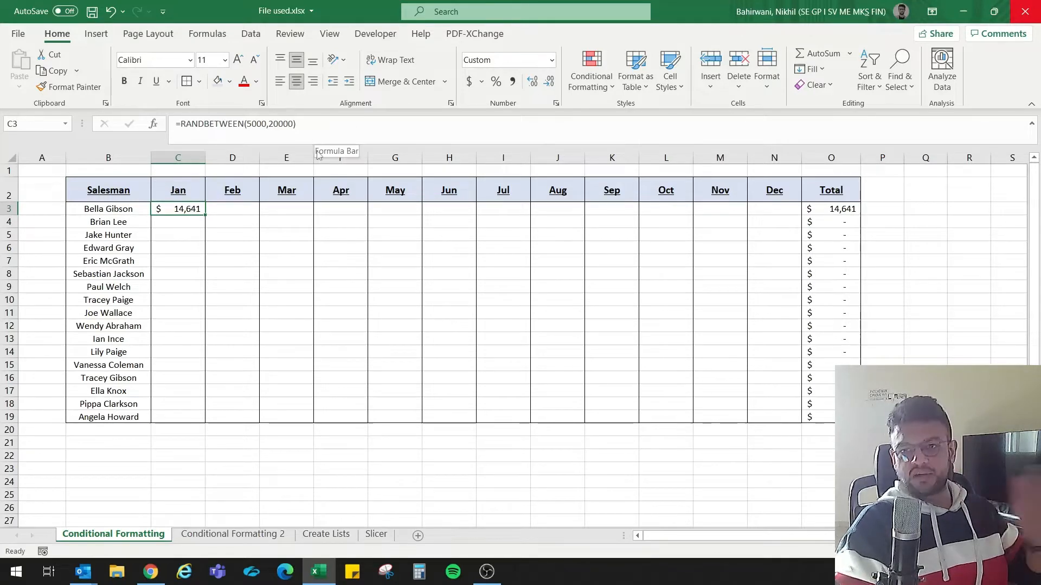
{"action": "left_click_drag", "start_coordinate": [207, 217], "coordinate": [781, 339]}
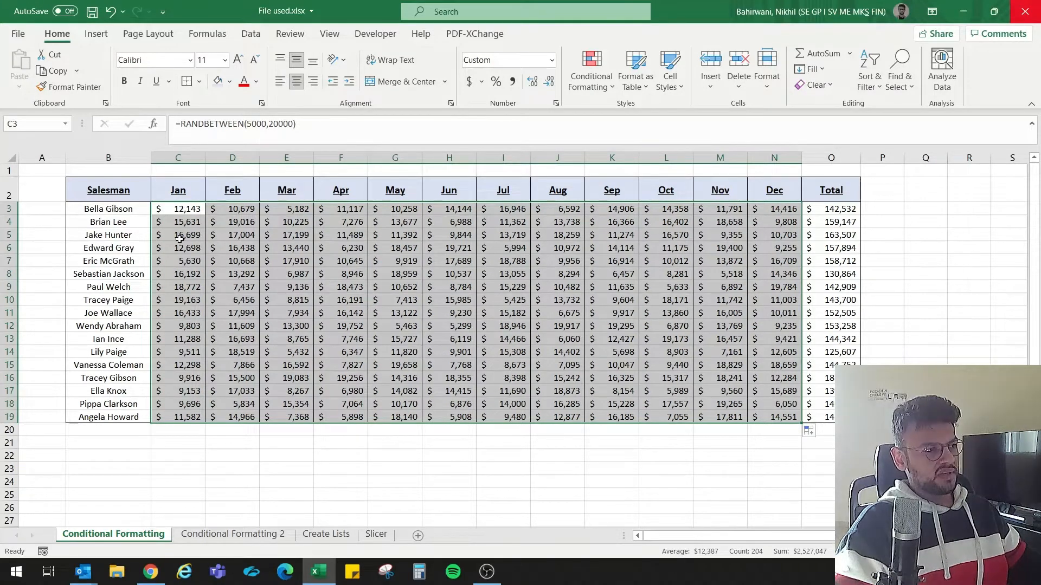
{"action": "left_click", "coordinate": [185, 208]}
{"action": "double_click", "coordinate": [185, 208]}
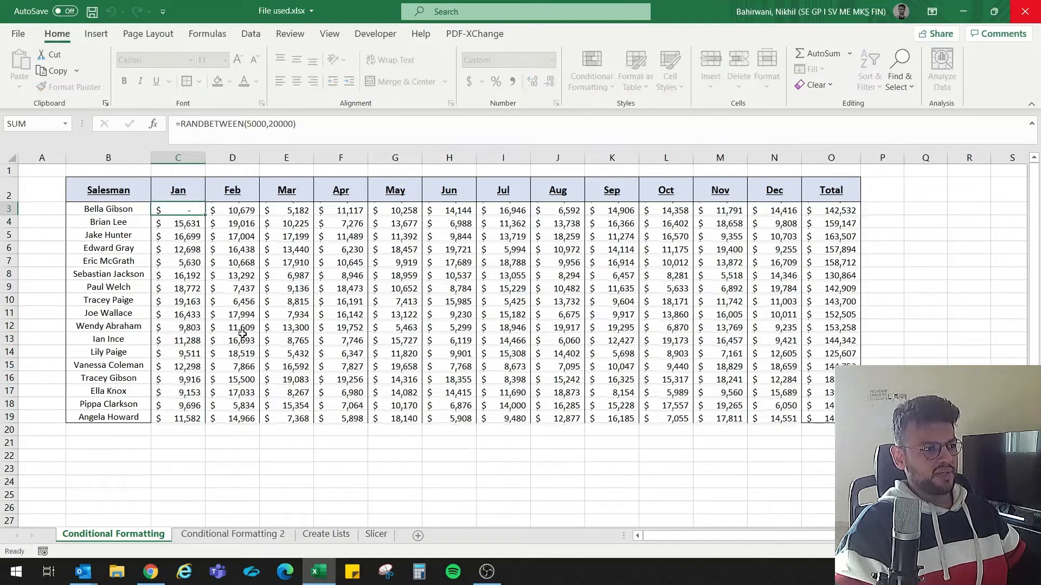
{"action": "key", "text": "Tab"}
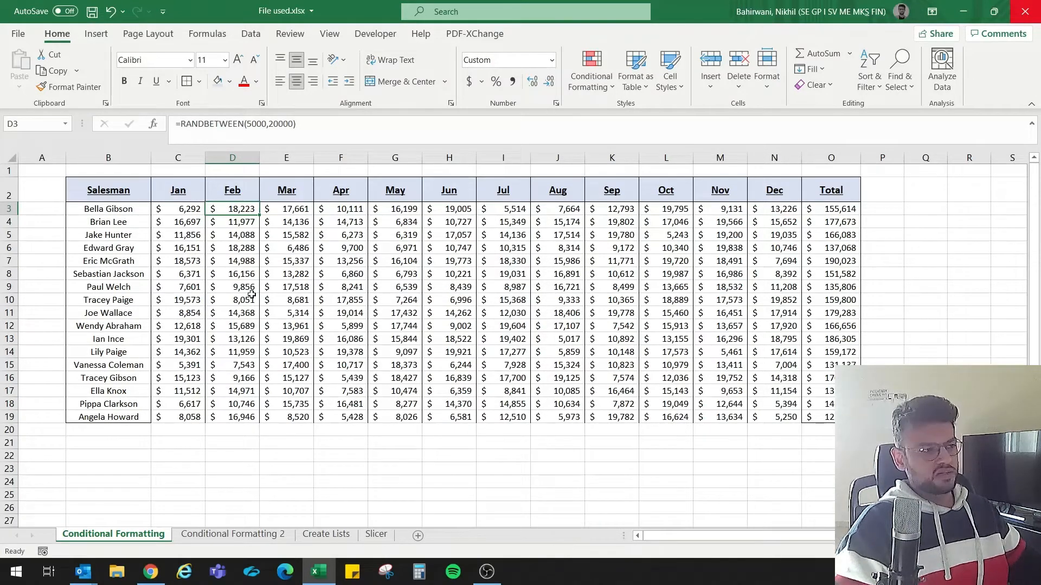
Step: Copy all the monthly formula cells from C3 to N19
{"action": "left_click", "coordinate": [196, 211]}
{"action": "left_click_drag", "start_coordinate": [196, 211], "coordinate": [770, 417]}
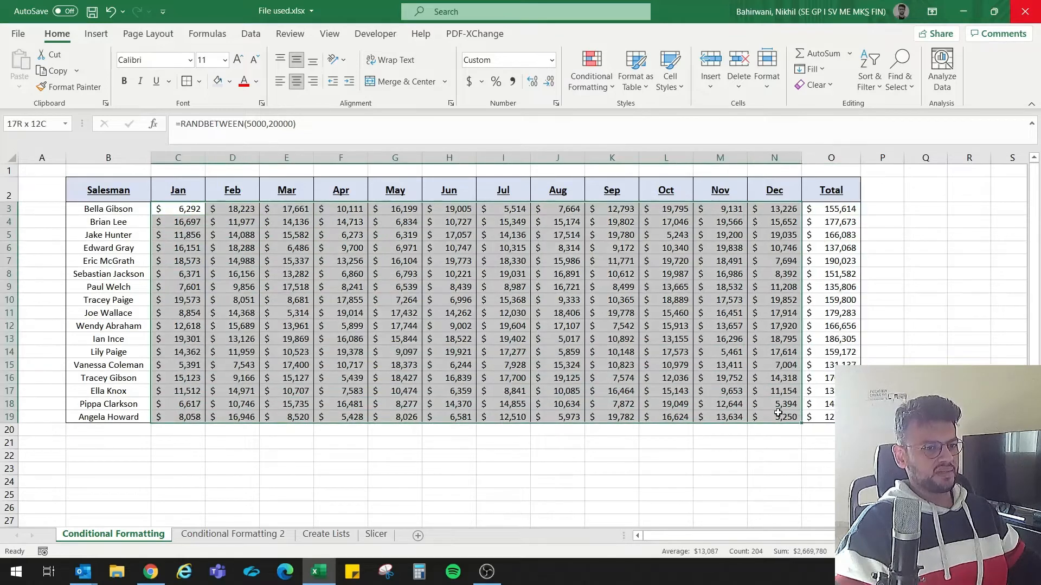
{"action": "left_click", "coordinate": [184, 219]}
{"action": "left_click_drag", "start_coordinate": [183, 207], "coordinate": [786, 415]}
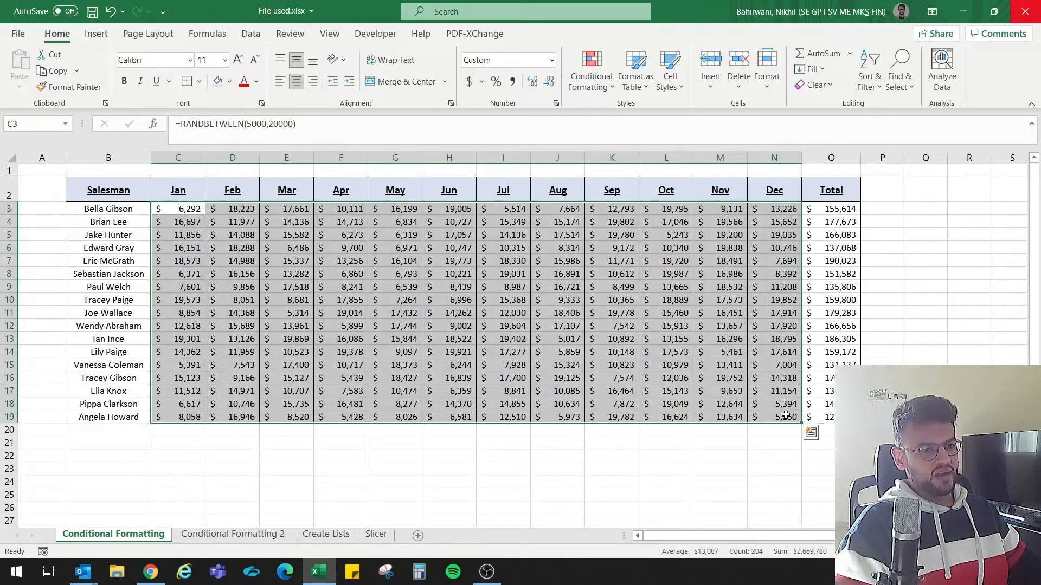
{"action": "key", "text": "ctrl+c"}
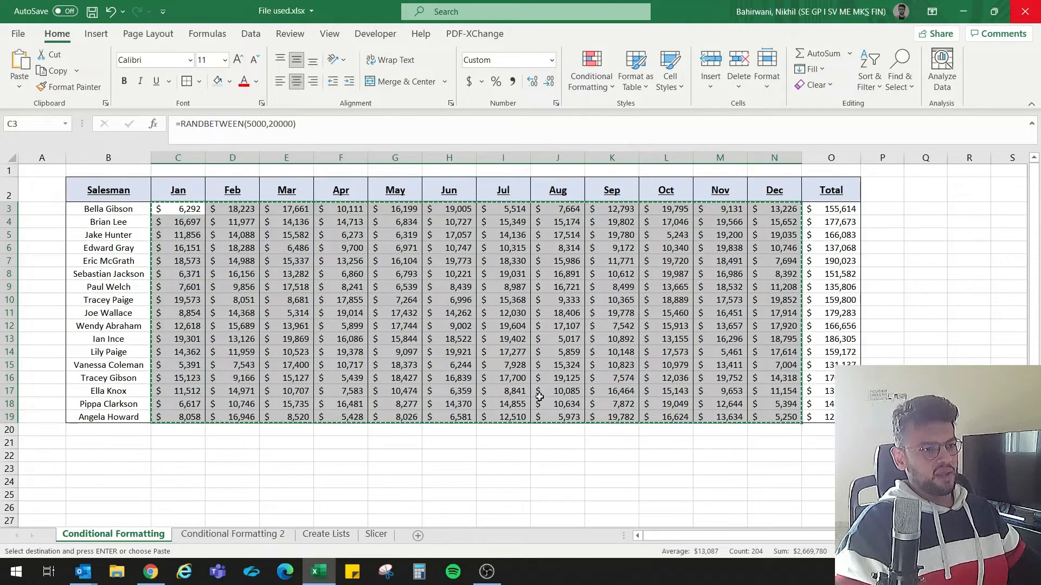
{"action": "right_click", "coordinate": [393, 314]}
{"action": "left_click", "coordinate": [450, 242]}
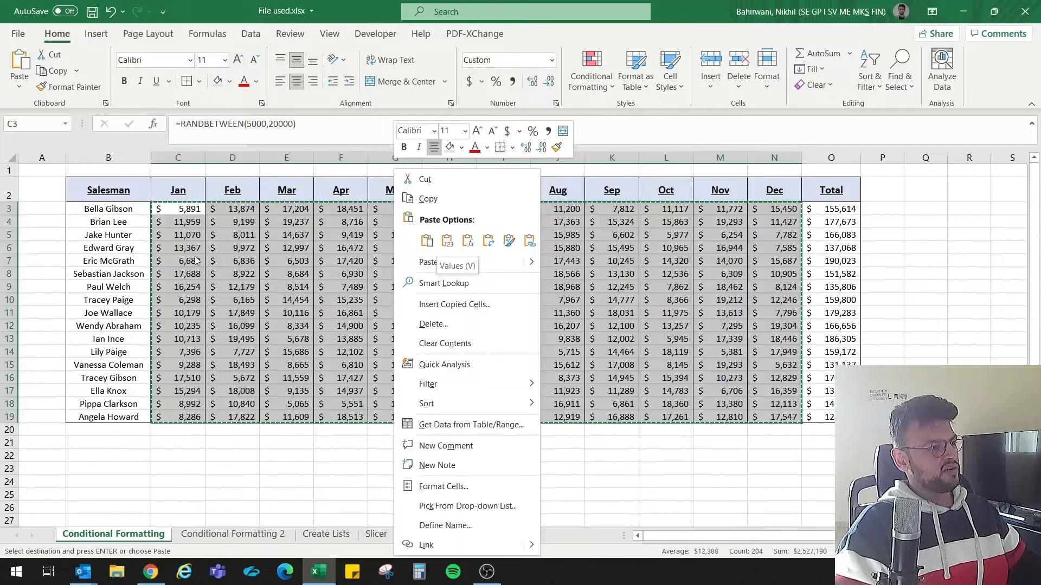
{"action": "key", "text": "Escape"}
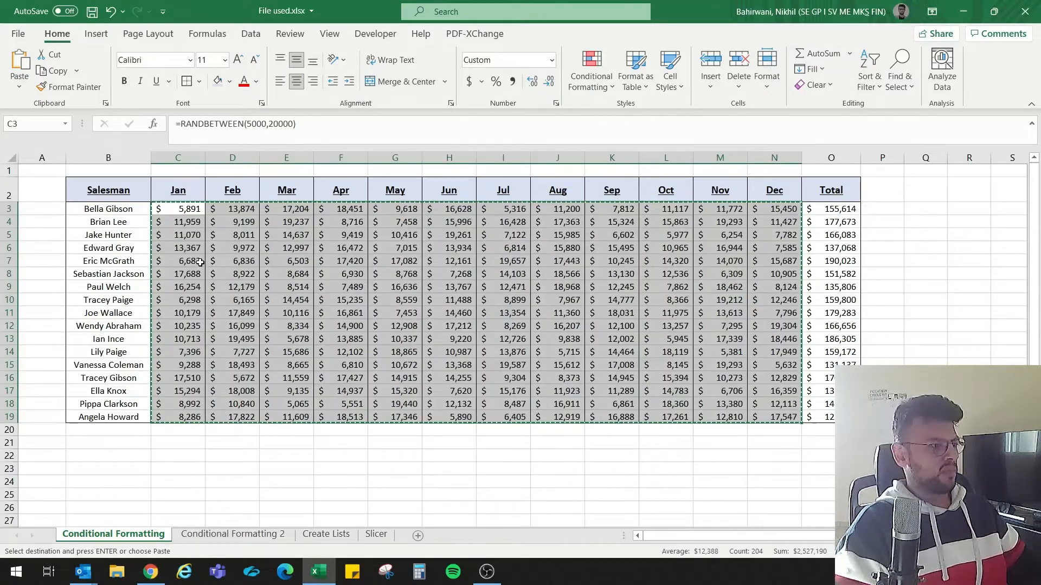
Step: Recalculate the random figures and paste the copied range C3:N19 over itself with Paste Special as Values
{"action": "key", "text": "F9"}
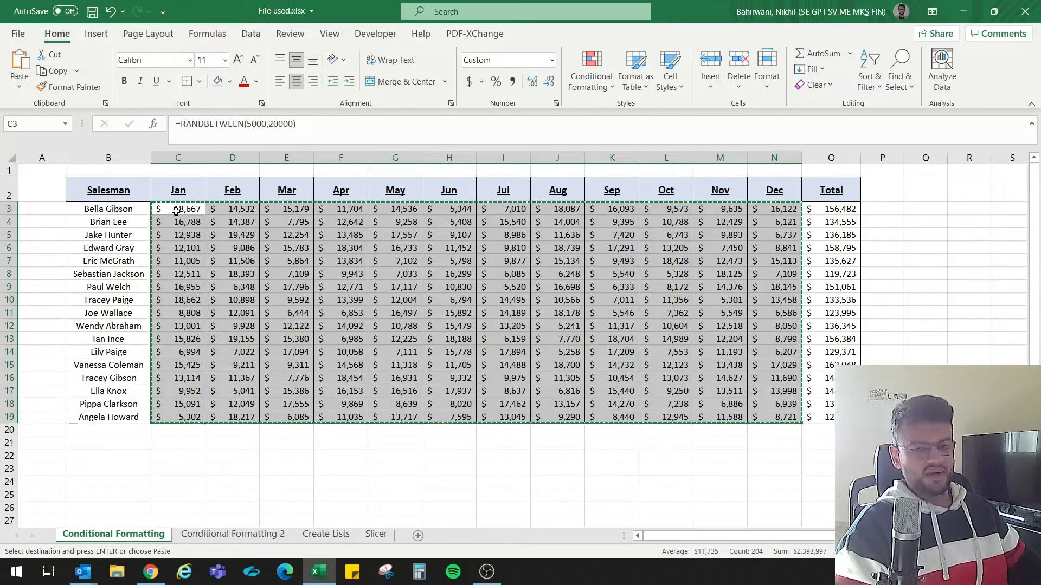
{"action": "key", "text": "alt+e"}
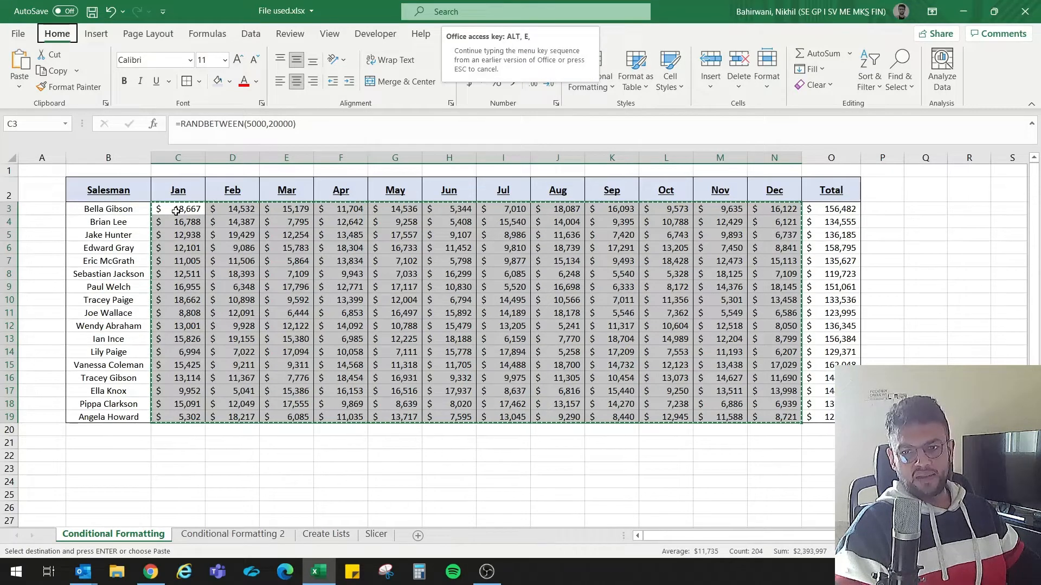
{"action": "key", "text": "s"}
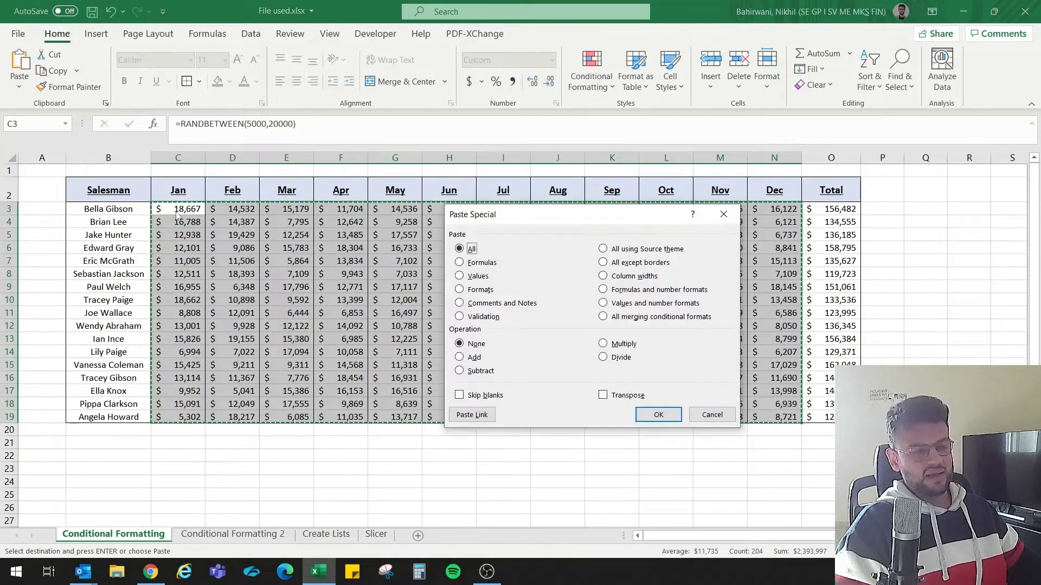
{"action": "key", "text": "v"}
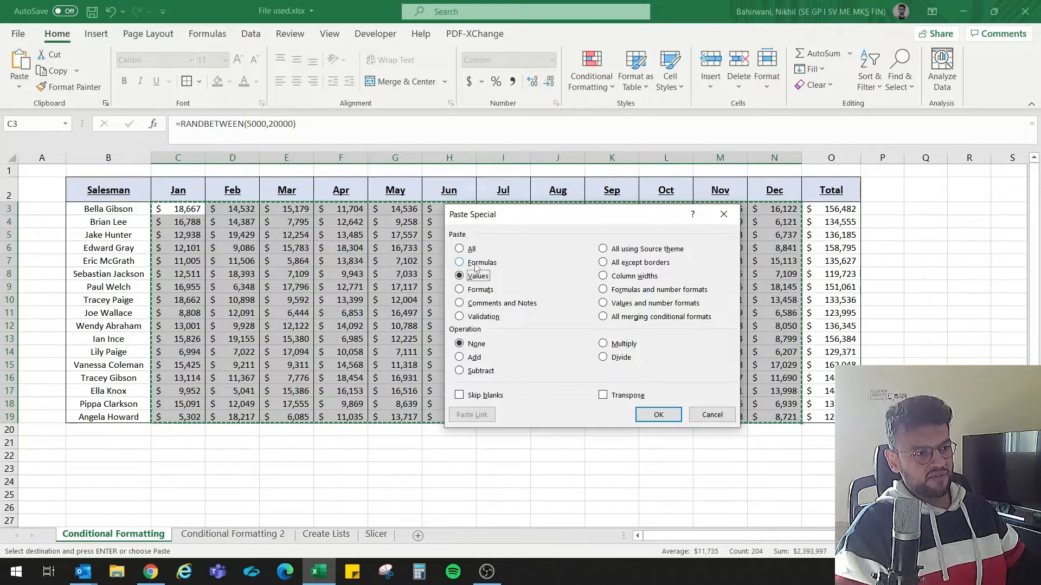
{"action": "left_click", "coordinate": [476, 264]}
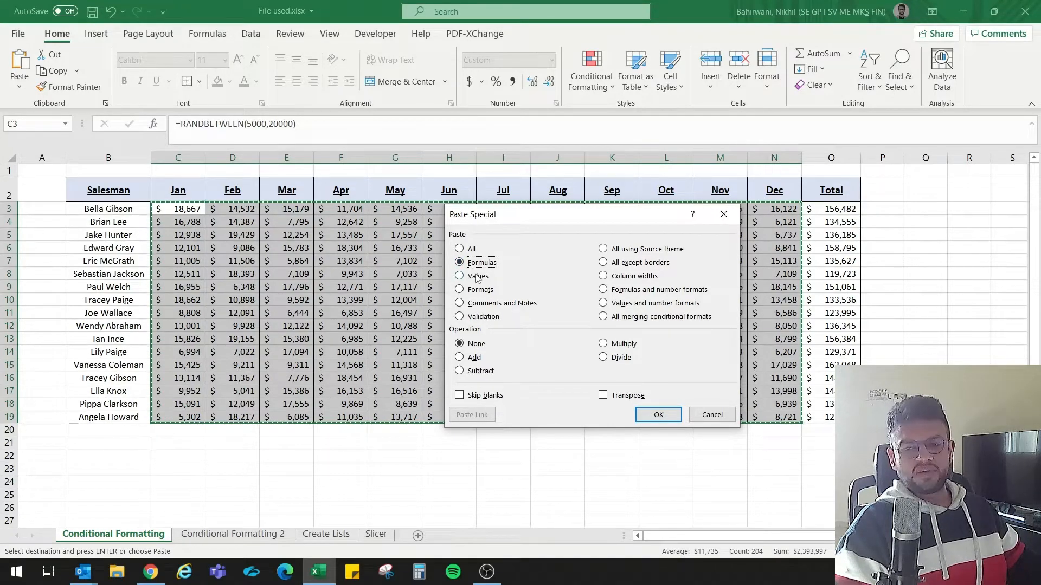
{"action": "left_click", "coordinate": [483, 305]}
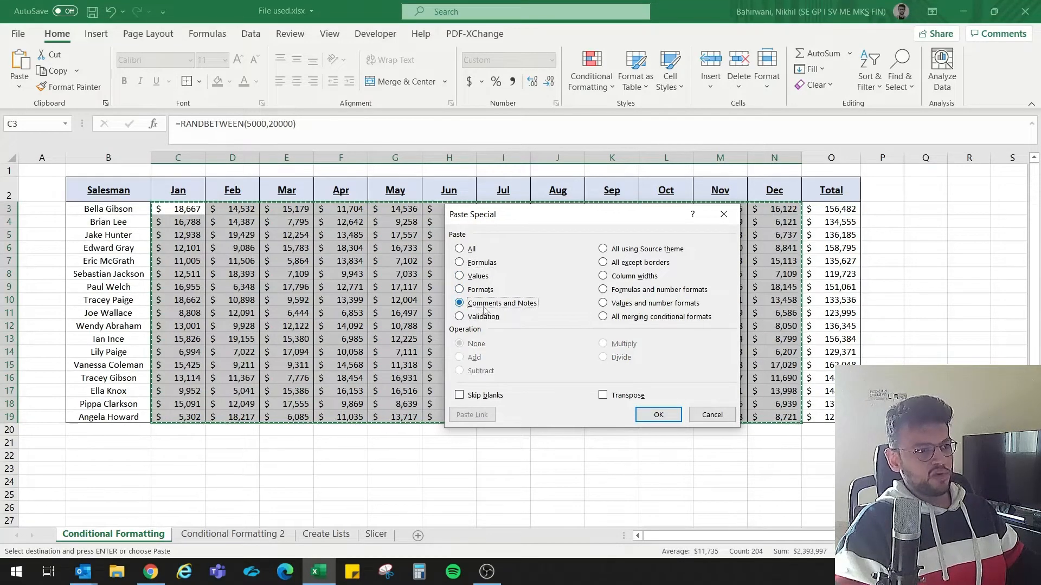
{"action": "left_click", "coordinate": [479, 278]}
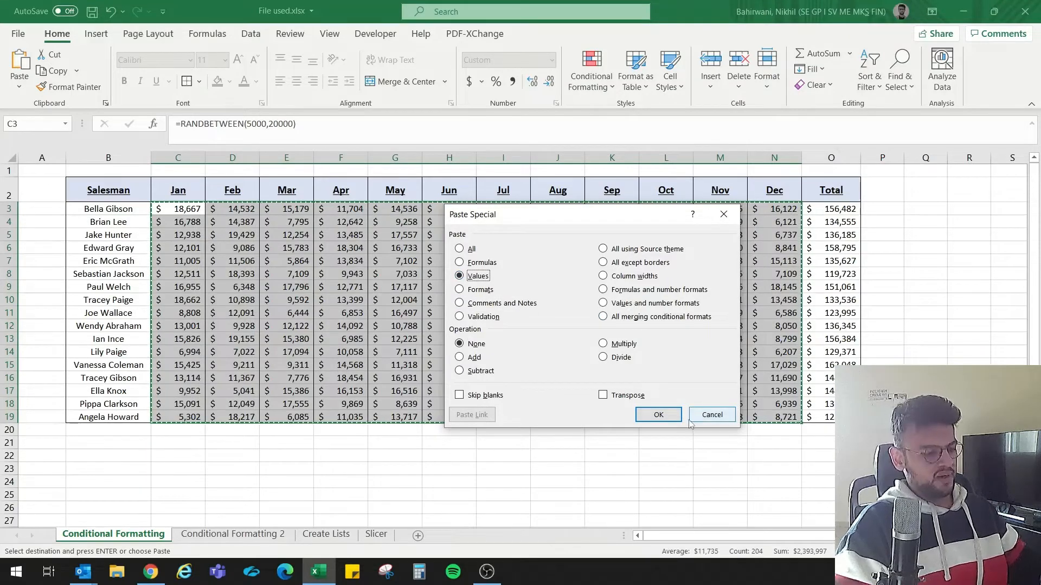
{"action": "left_click", "coordinate": [673, 415]}
{"action": "left_click_drag", "start_coordinate": [194, 206], "coordinate": [831, 417]}
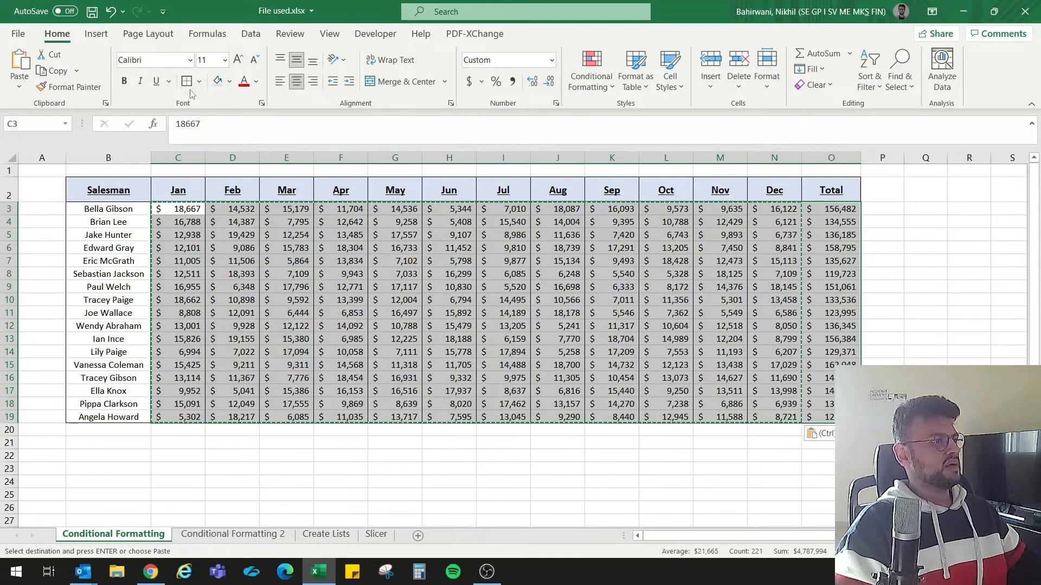
{"action": "key", "text": "Escape"}
{"action": "left_click", "coordinate": [338, 354]}
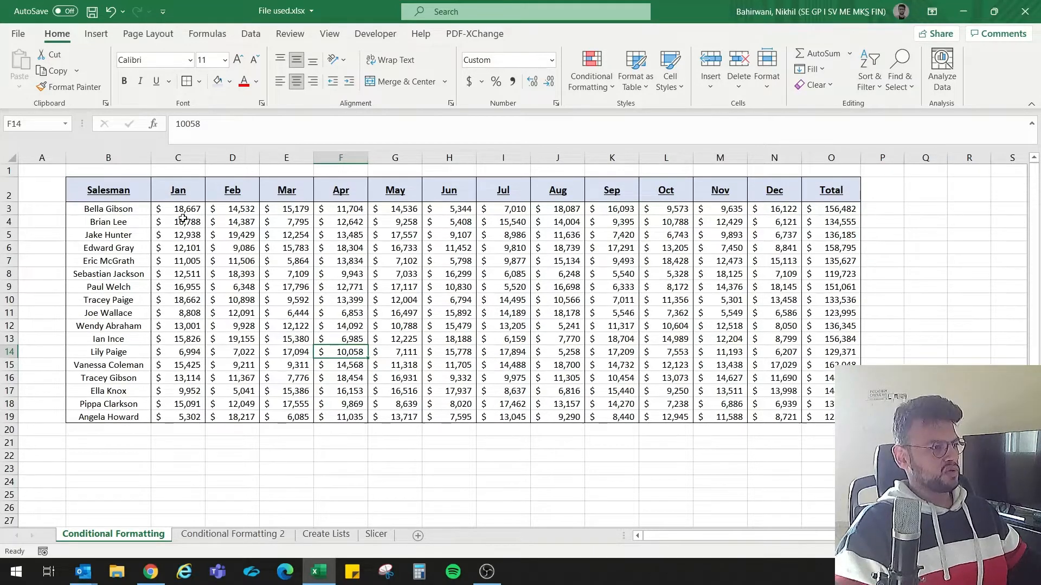
Step: Delete the existing yellow conditional formatting rule with the formula =If>2500 from the January figures in C3:C19
{"action": "left_click_drag", "start_coordinate": [182, 210], "coordinate": [194, 415]}
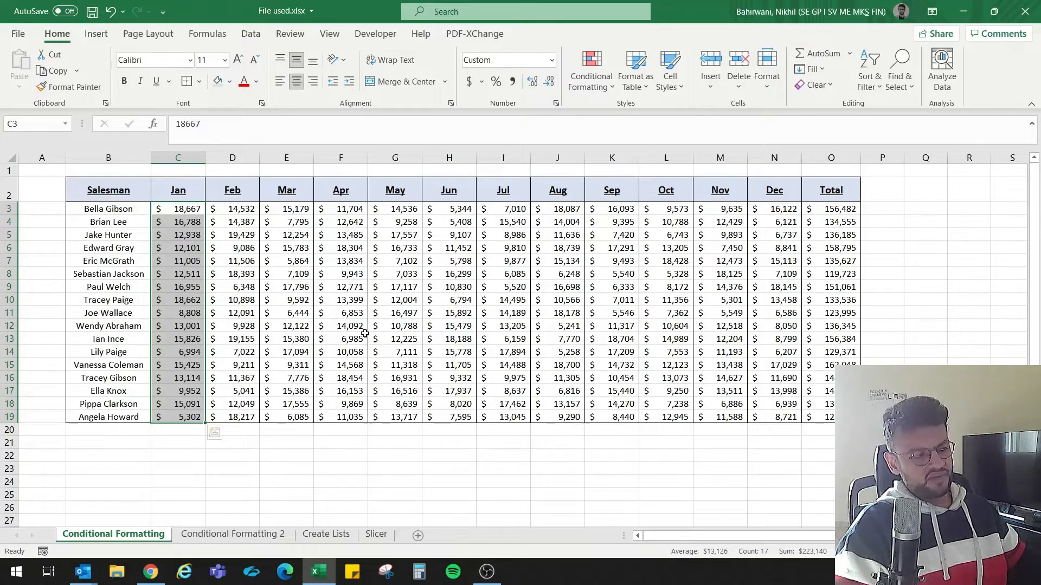
{"action": "left_click", "coordinate": [596, 86]}
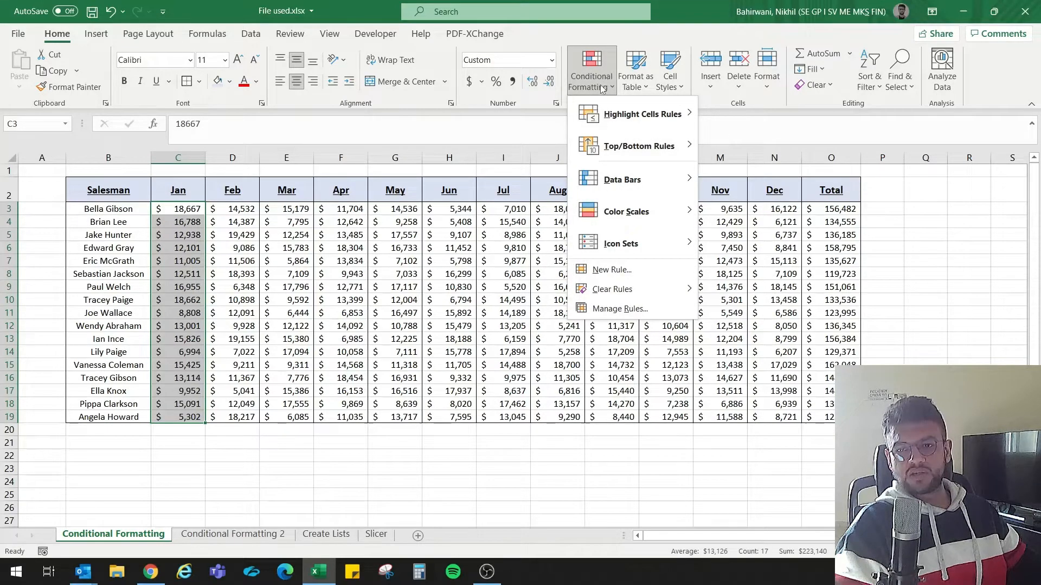
{"action": "mouse_move", "coordinate": [608, 118]}
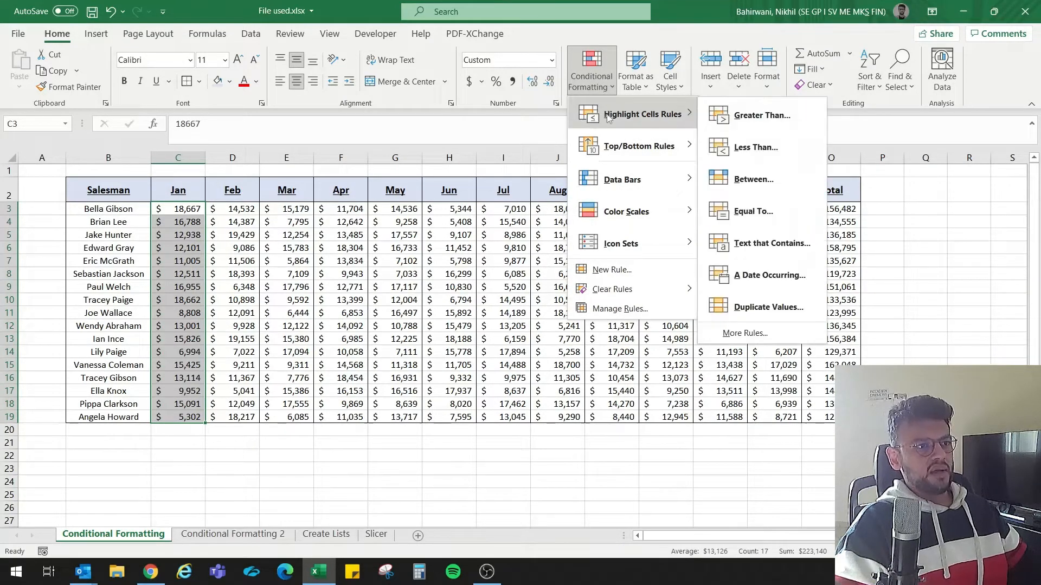
{"action": "mouse_move", "coordinate": [627, 184]}
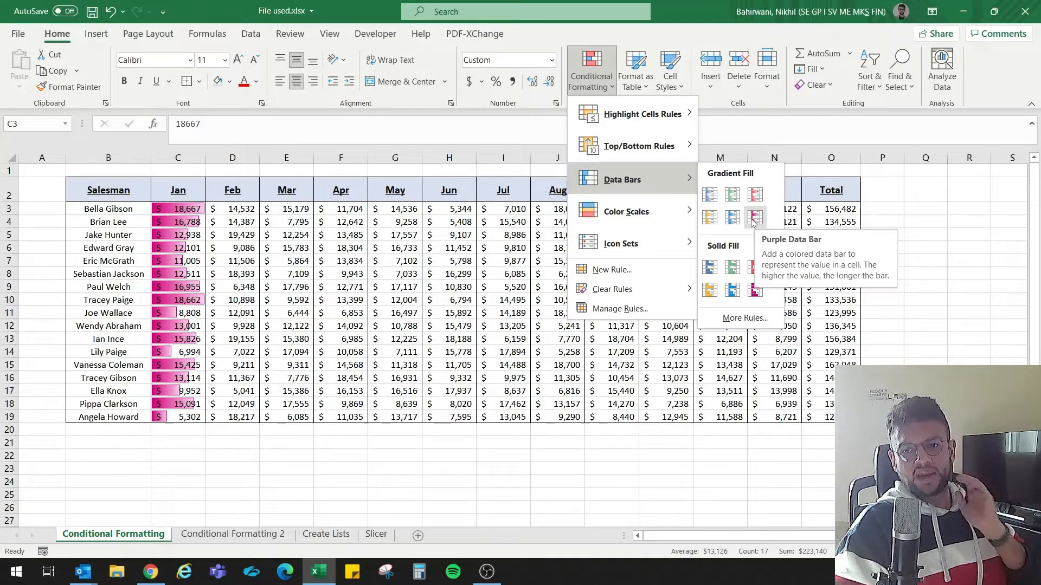
{"action": "mouse_move", "coordinate": [629, 211]}
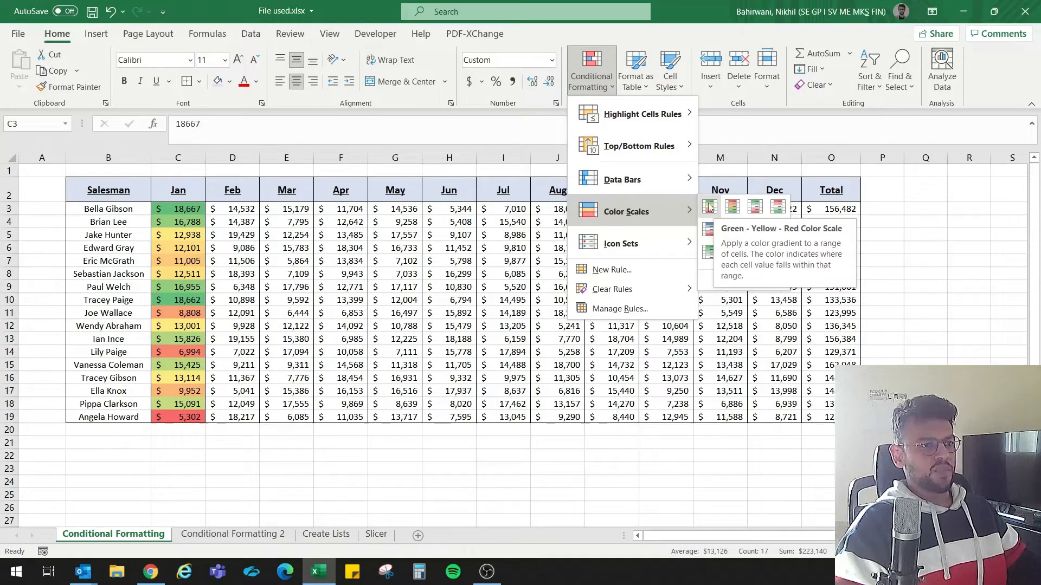
{"action": "left_click", "coordinate": [644, 308]}
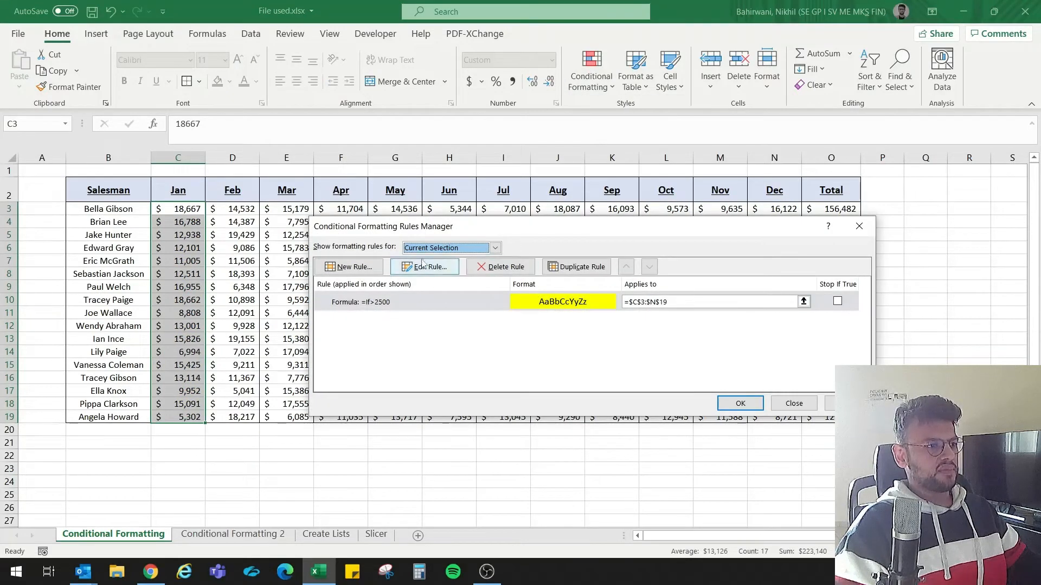
{"action": "left_click", "coordinate": [500, 267]}
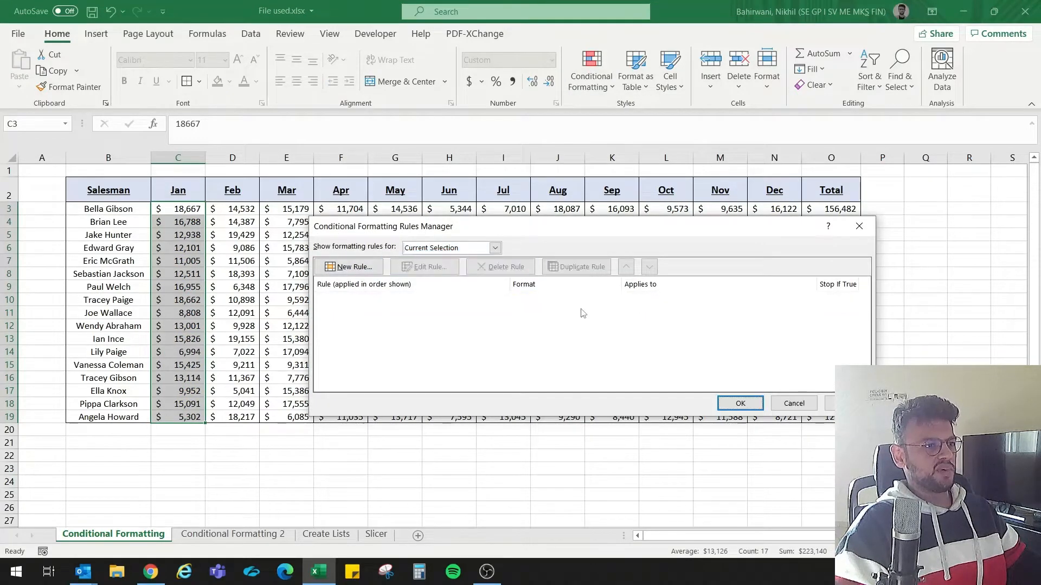
{"action": "left_click", "coordinate": [374, 268]}
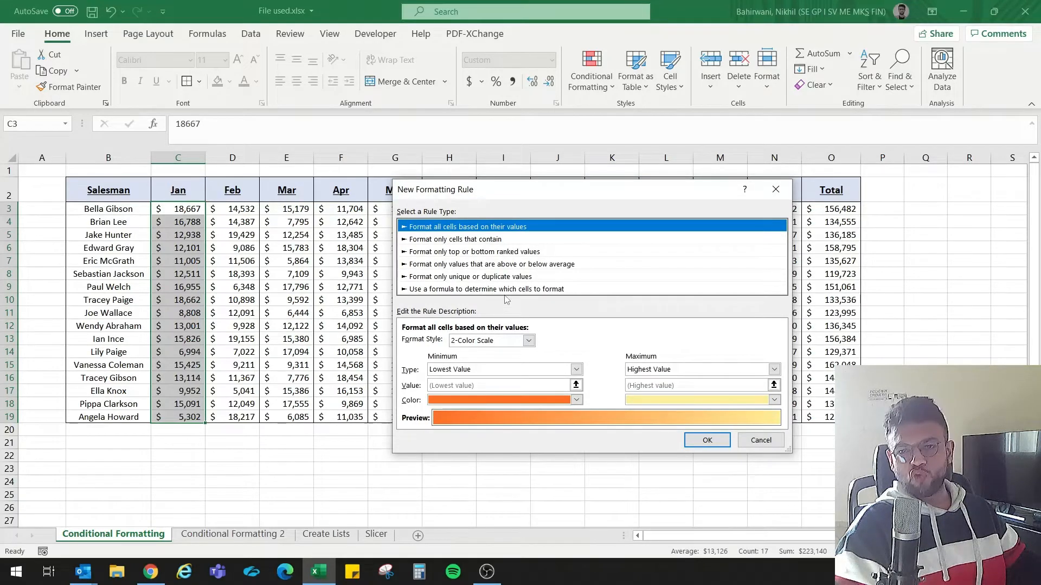
{"action": "left_click", "coordinate": [504, 261]}
{"action": "left_click", "coordinate": [505, 278]}
{"action": "left_click", "coordinate": [505, 292]}
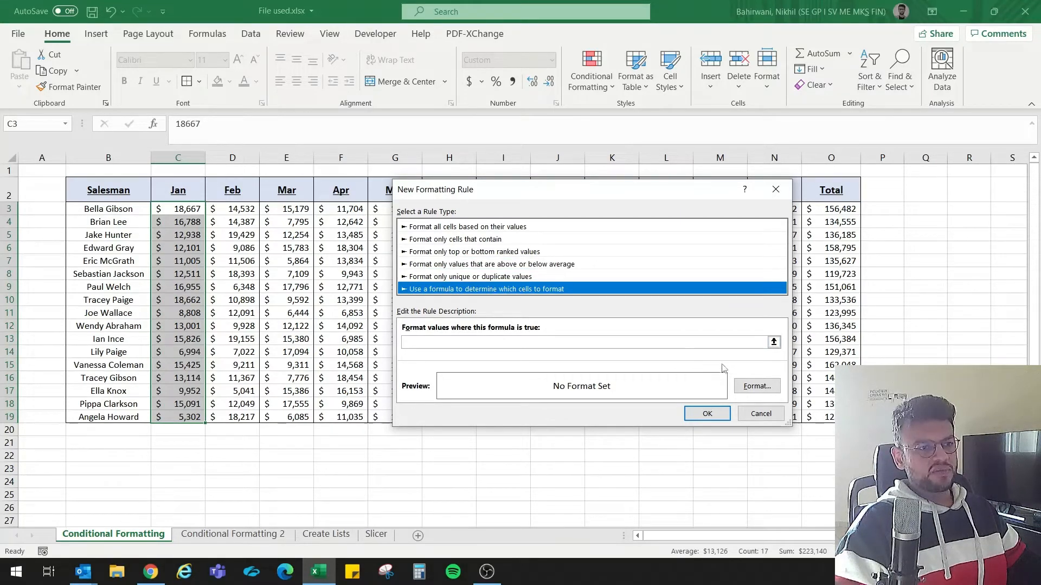
{"action": "left_click", "coordinate": [757, 386]}
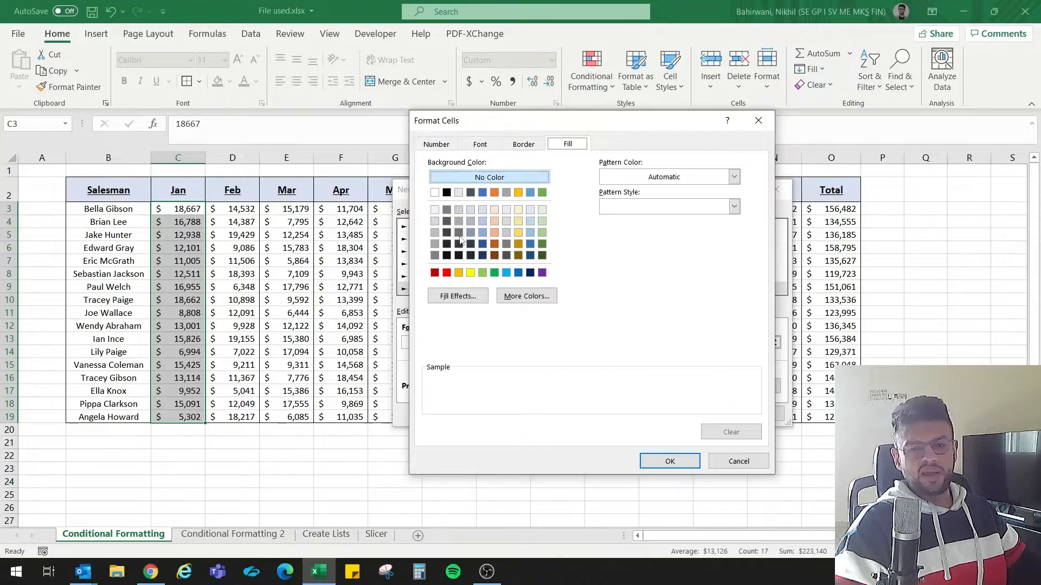
{"action": "left_click", "coordinate": [672, 460]}
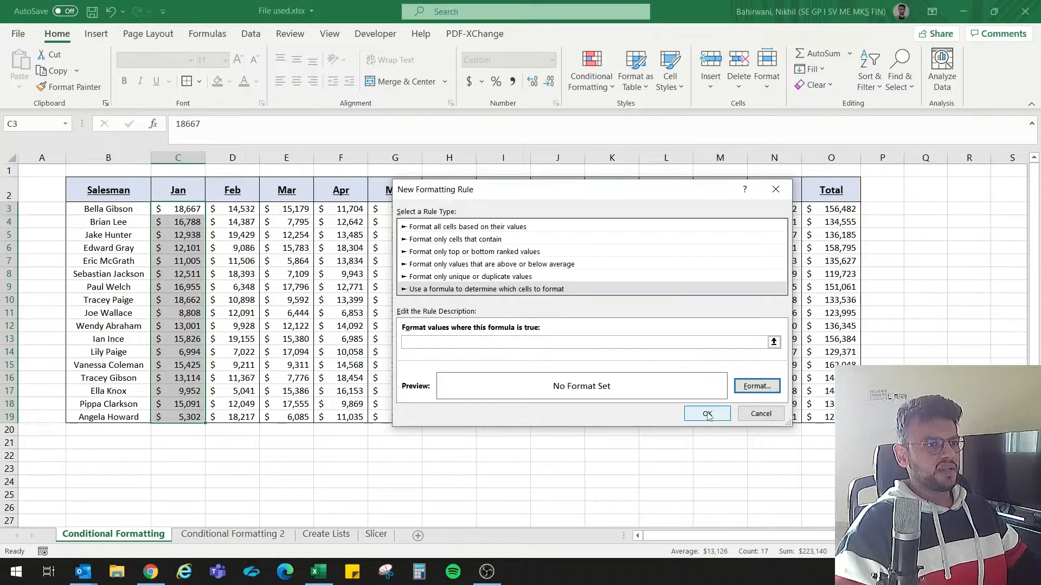
{"action": "left_click", "coordinate": [707, 414]}
{"action": "left_click", "coordinate": [530, 323]}
{"action": "left_click", "coordinate": [761, 413]}
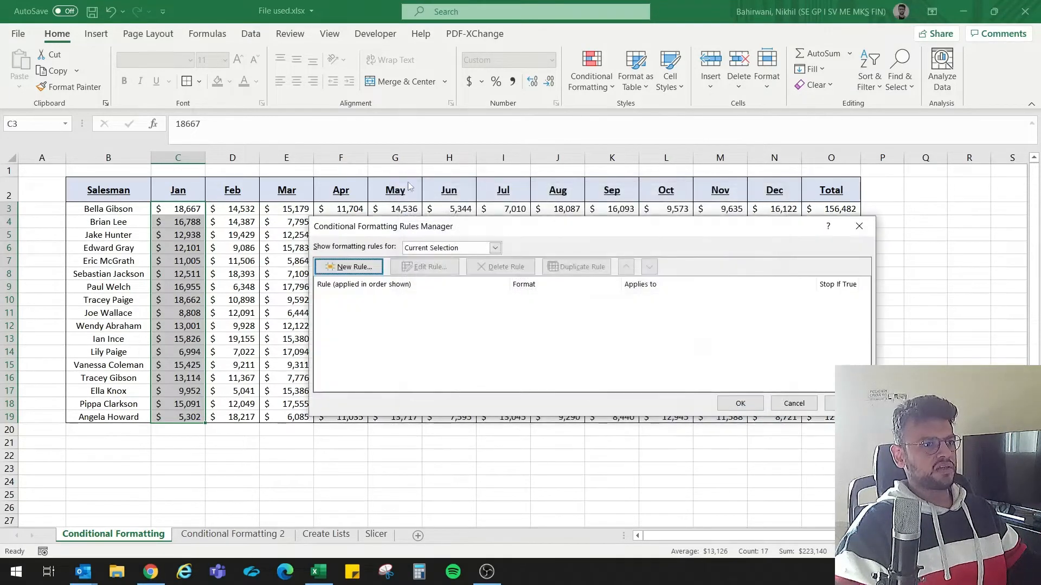
{"action": "left_click", "coordinate": [794, 404]}
Step: Try a red-yellow-green color scale on the January figures in C3:C19 and clear the rules from the selected cells
{"action": "left_click", "coordinate": [591, 76]}
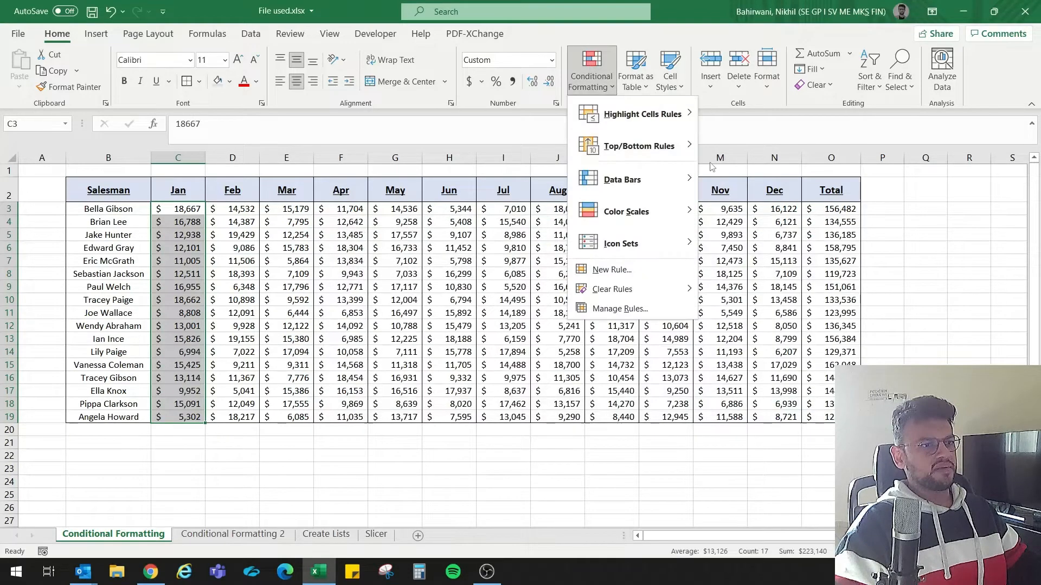
{"action": "left_click", "coordinate": [732, 213]}
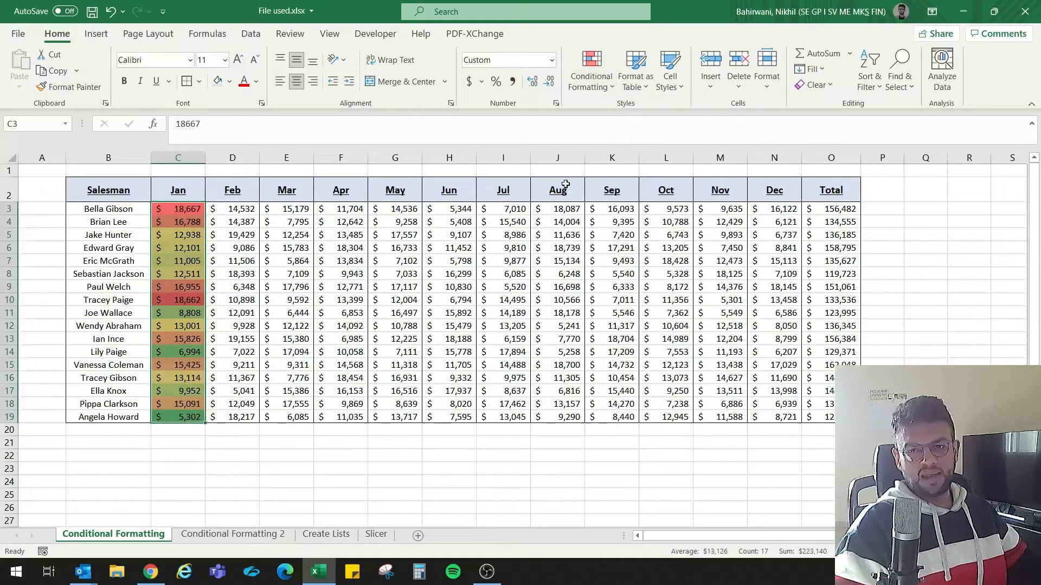
{"action": "left_click", "coordinate": [600, 92]}
{"action": "mouse_move", "coordinate": [647, 294]}
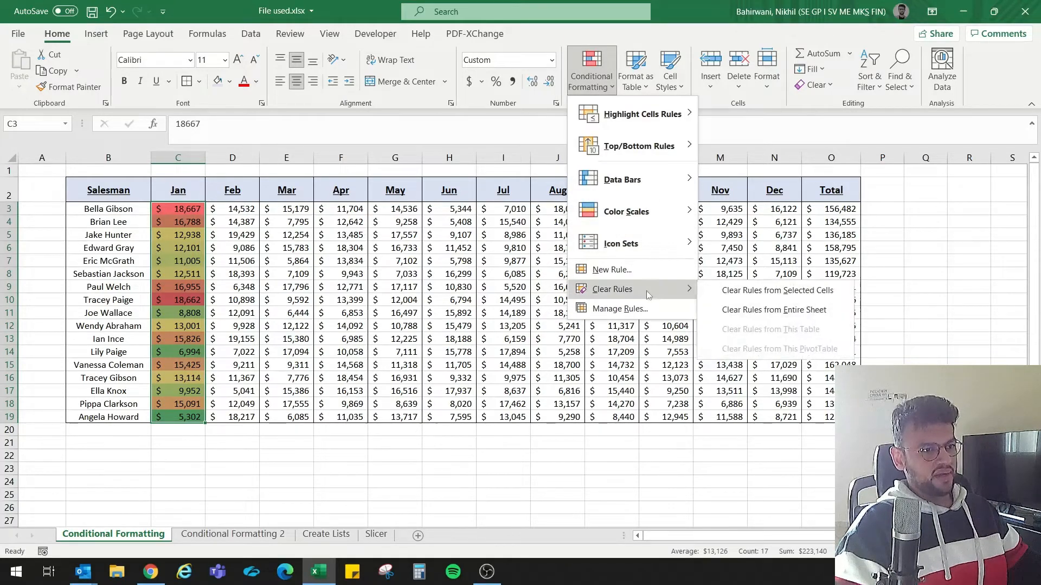
{"action": "left_click", "coordinate": [813, 294]}
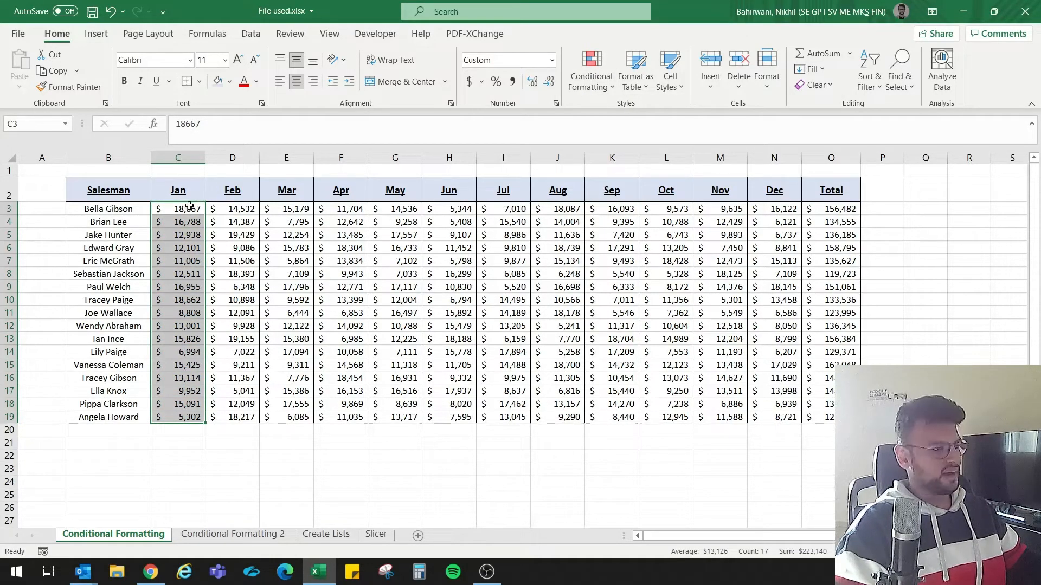
Step: Switch to the Conditional Formatting 2 sheet and select all the test scores in C3:G19
{"action": "left_click", "coordinate": [232, 534]}
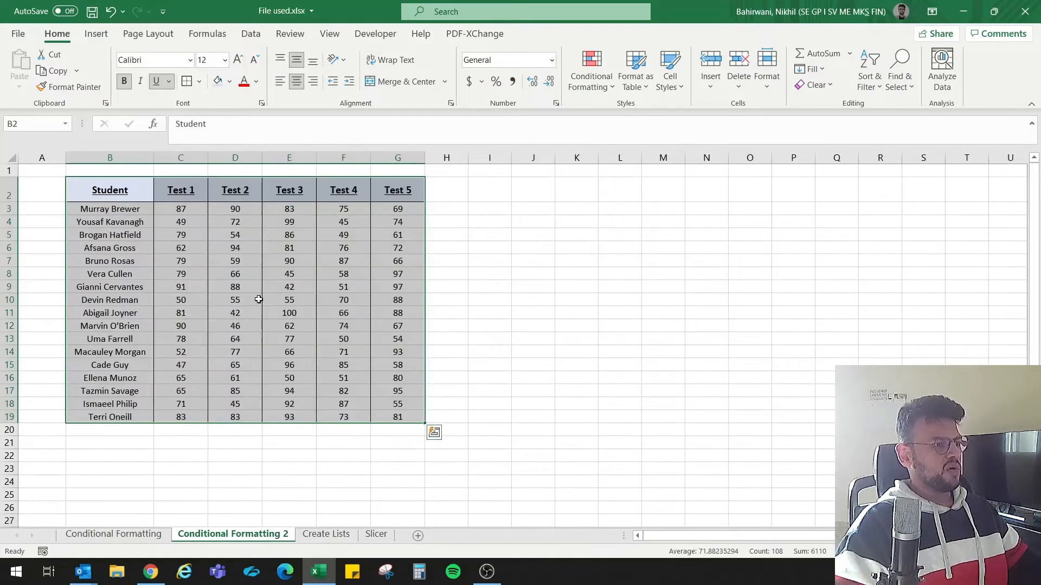
{"action": "left_click", "coordinate": [259, 300]}
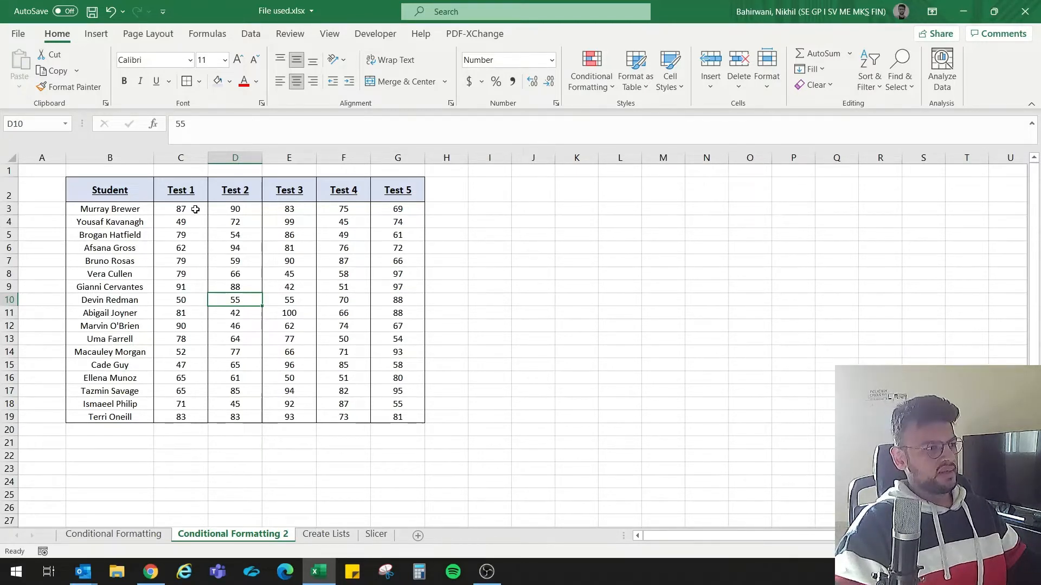
{"action": "left_click_drag", "start_coordinate": [196, 210], "coordinate": [384, 409]}
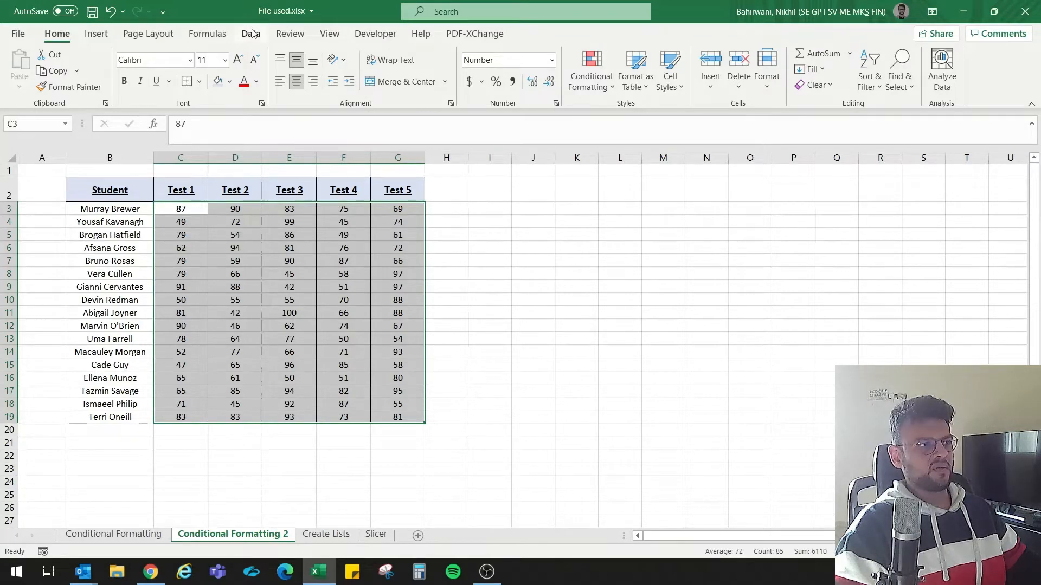
Step: Set up a Greater Than highlight rule for the selected test scores with a threshold of 95
{"action": "left_click", "coordinate": [591, 73]}
{"action": "mouse_move", "coordinate": [608, 108]}
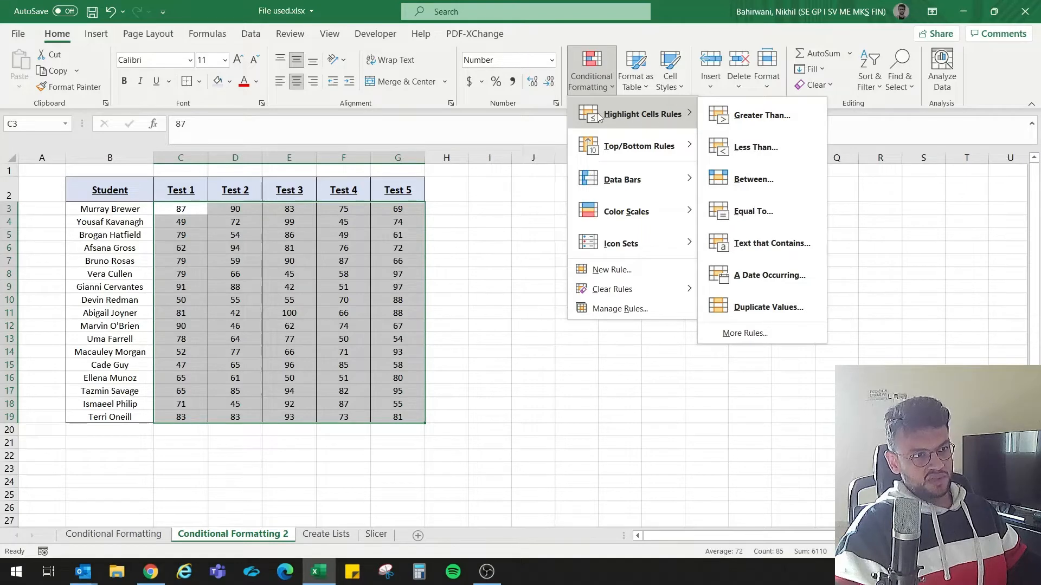
{"action": "left_click", "coordinate": [728, 116]}
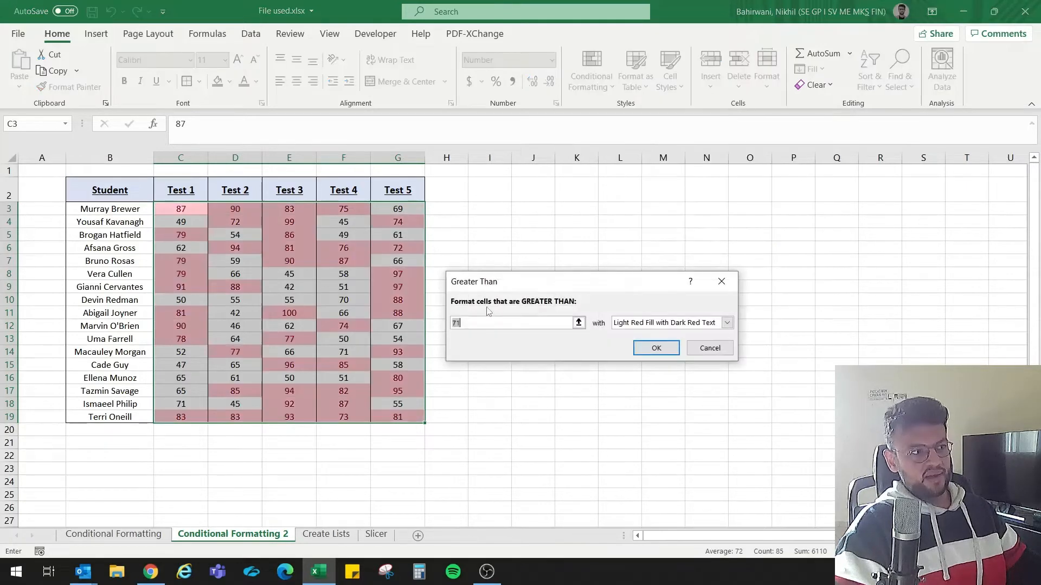
{"action": "left_click", "coordinate": [514, 324]}
{"action": "key", "text": "BackSpace"}
{"action": "key", "text": "BackSpace"}
{"action": "type", "text": "95"}
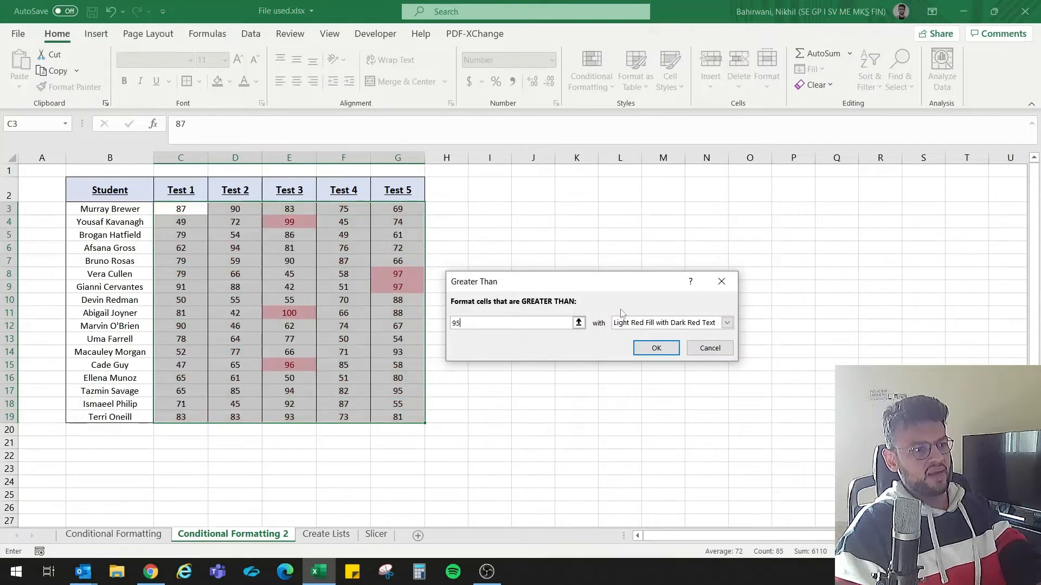
Step: Try Green Fill with Dark Green Text for the highlight, and apply the rule with Light Red Fill with Dark Red Text
{"action": "left_click", "coordinate": [727, 323]}
{"action": "left_click", "coordinate": [662, 353]}
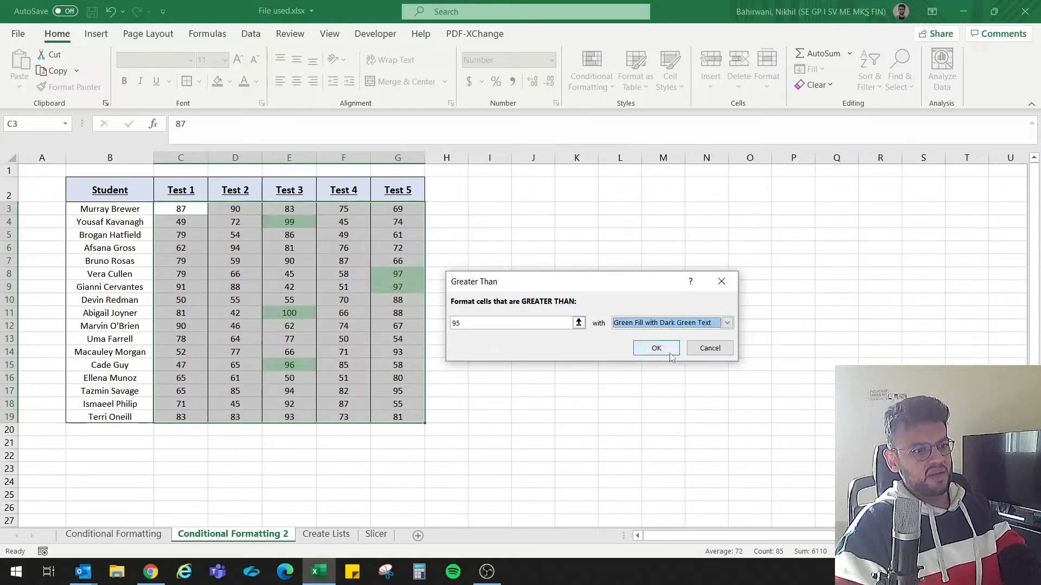
{"action": "left_click", "coordinate": [672, 323]}
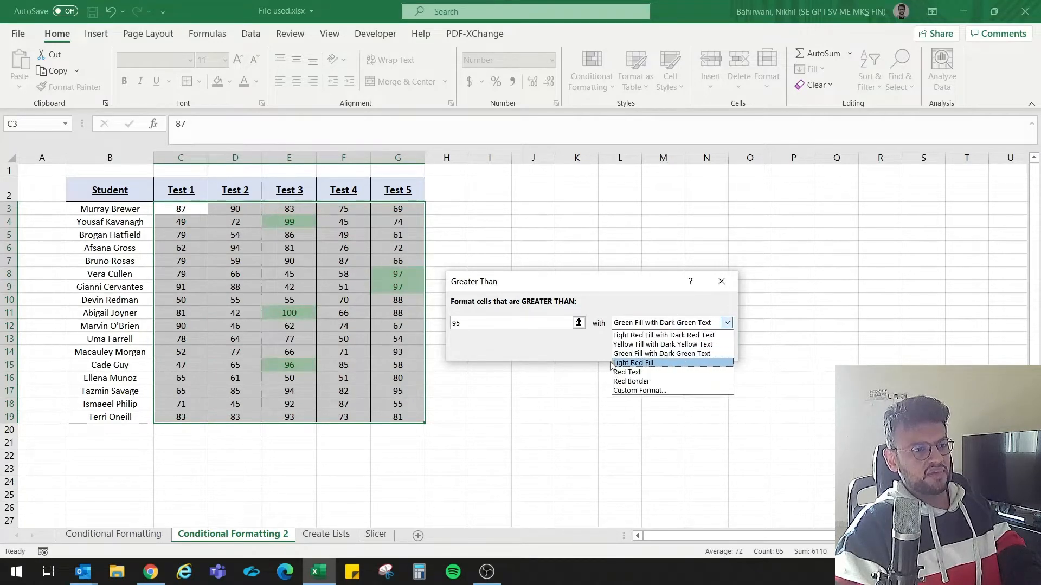
{"action": "left_click", "coordinate": [677, 338]}
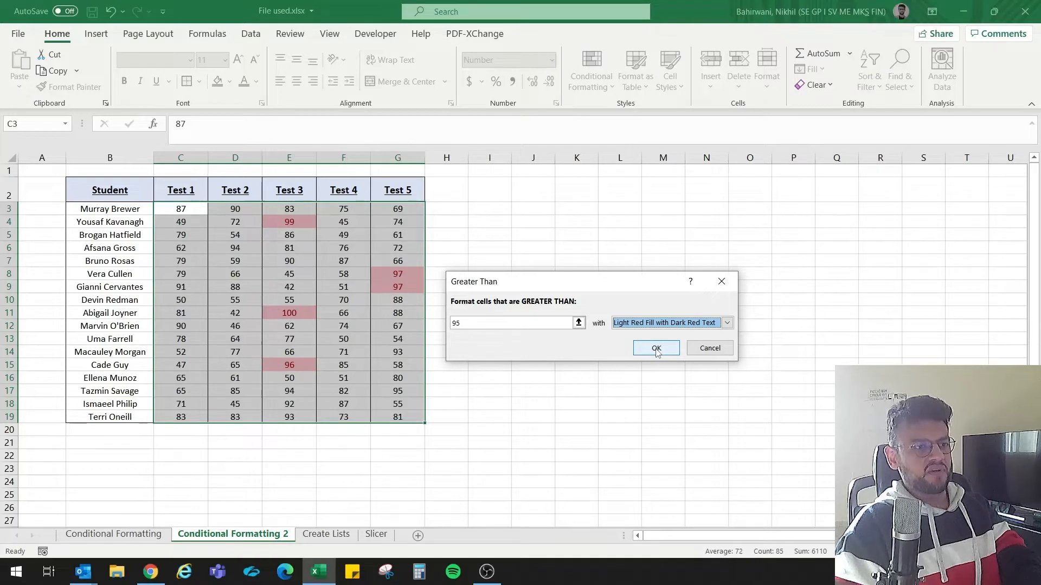
{"action": "left_click", "coordinate": [656, 350]}
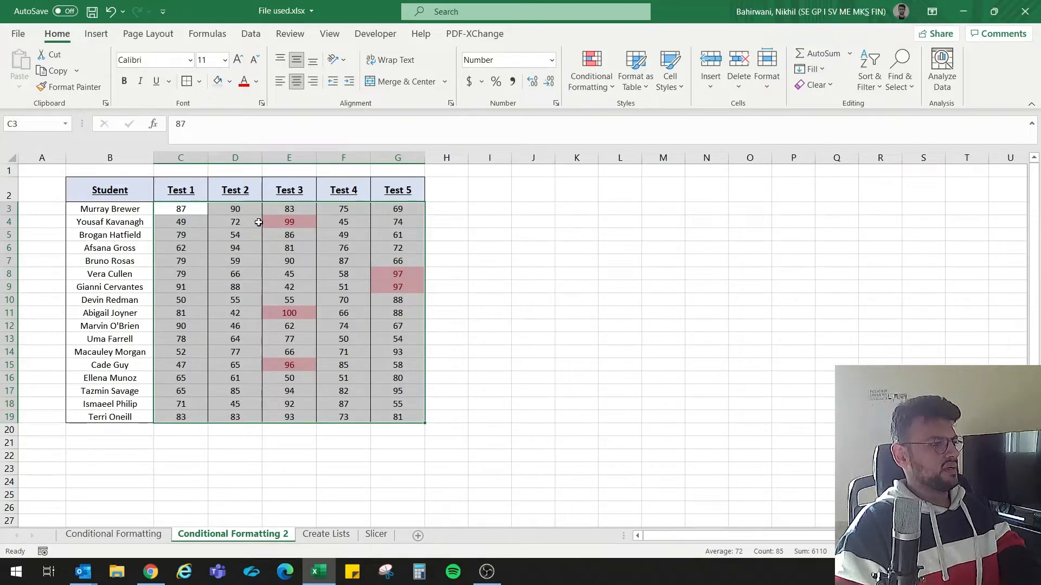
Step: Clear the conditional formatting rules from all the test scores in C3:G19
{"action": "left_click", "coordinate": [592, 82]}
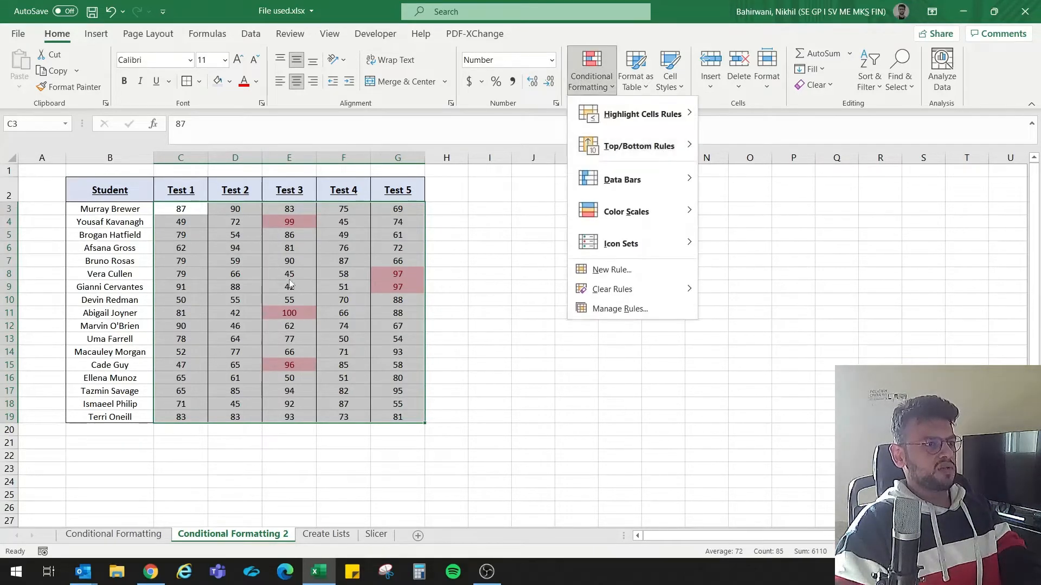
{"action": "left_click", "coordinate": [187, 210]}
{"action": "left_click_drag", "start_coordinate": [187, 209], "coordinate": [181, 418]}
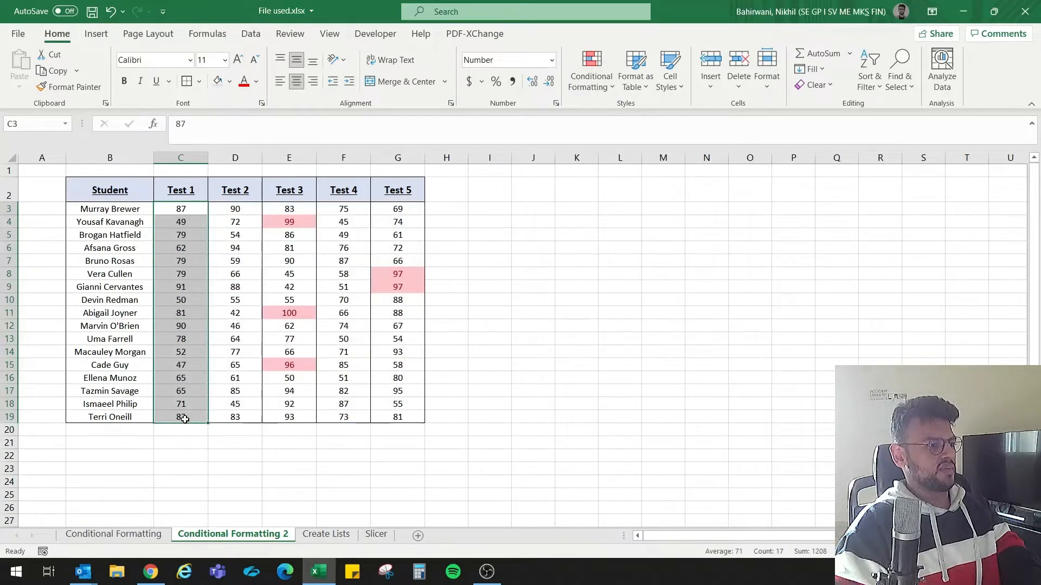
{"action": "left_click", "coordinate": [191, 197]}
{"action": "left_click_drag", "start_coordinate": [191, 205], "coordinate": [401, 418]}
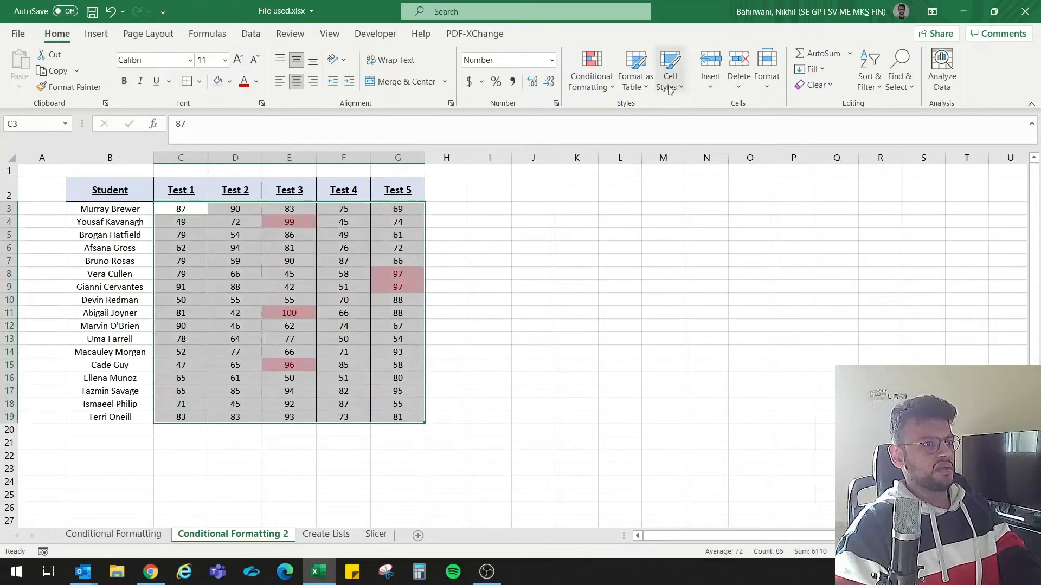
{"action": "left_click", "coordinate": [591, 76]}
{"action": "mouse_move", "coordinate": [613, 288]}
{"action": "left_click", "coordinate": [759, 288]}
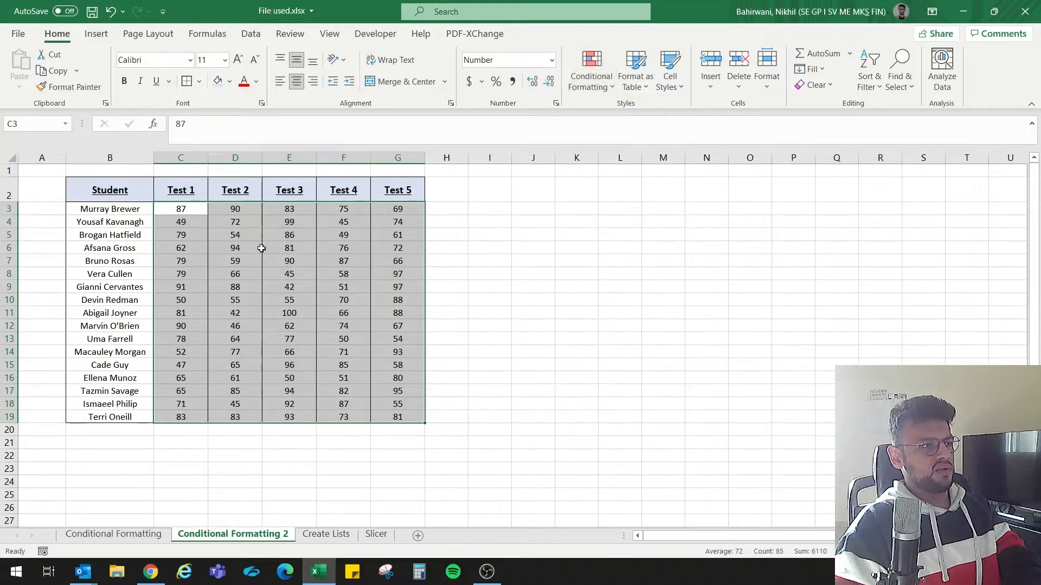
{"action": "left_click_drag", "start_coordinate": [187, 209], "coordinate": [185, 418]}
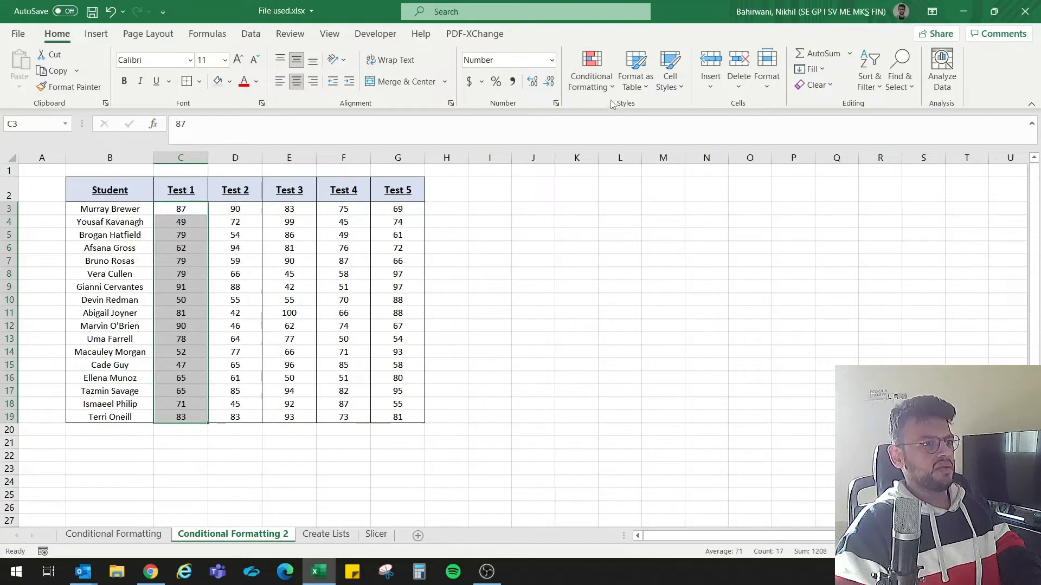
{"action": "left_click", "coordinate": [604, 81]}
{"action": "mouse_move", "coordinate": [631, 115]}
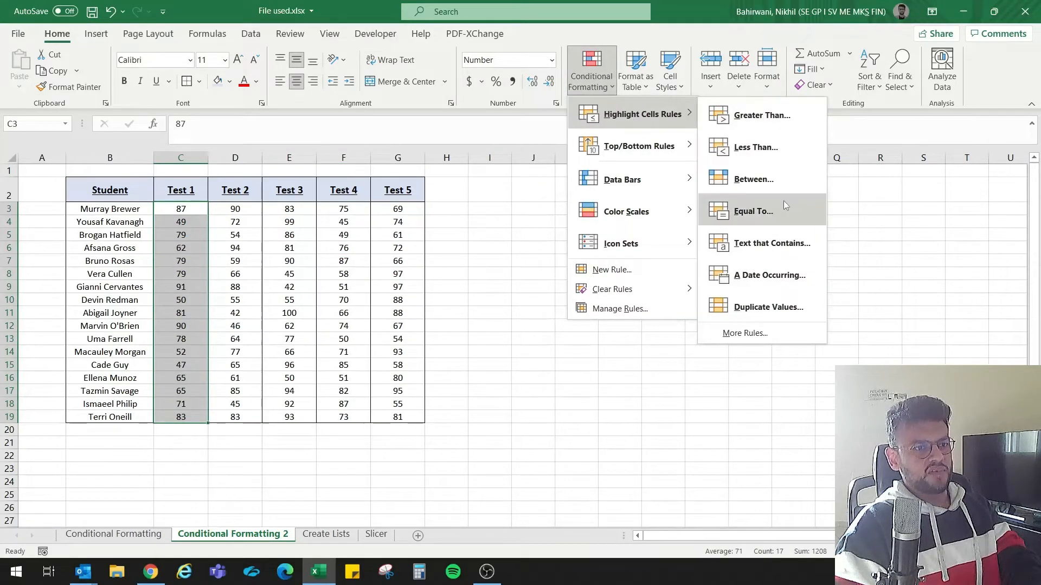
{"action": "mouse_move", "coordinate": [651, 145]}
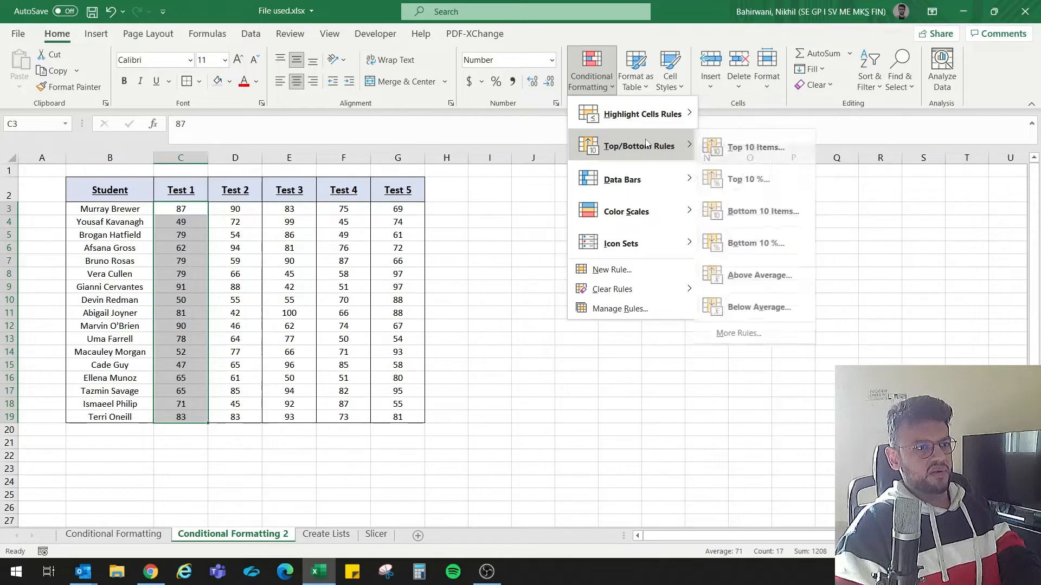
{"action": "left_click", "coordinate": [782, 150]}
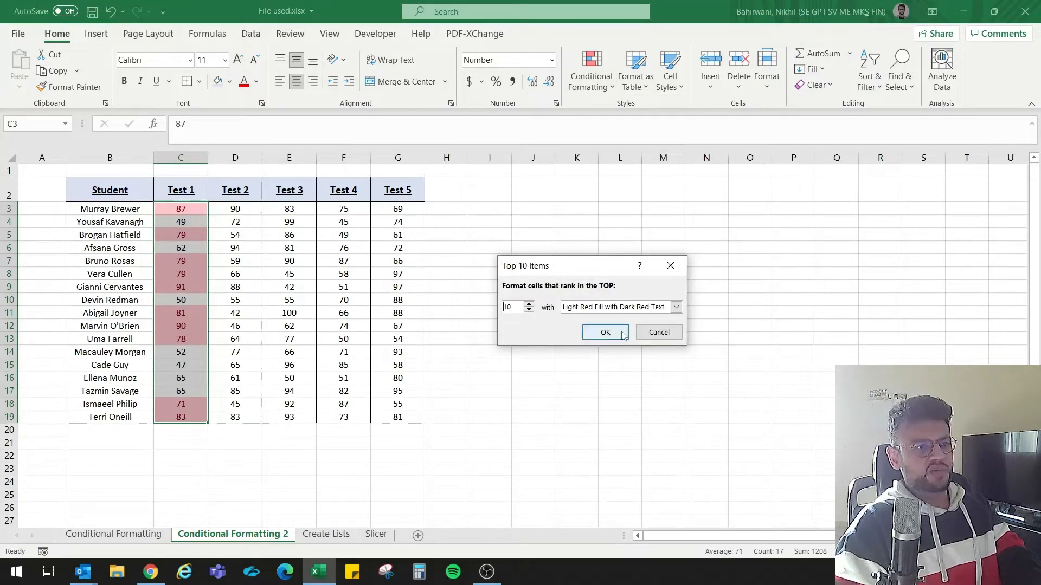
{"action": "left_click", "coordinate": [659, 332]}
{"action": "left_click", "coordinate": [591, 70]}
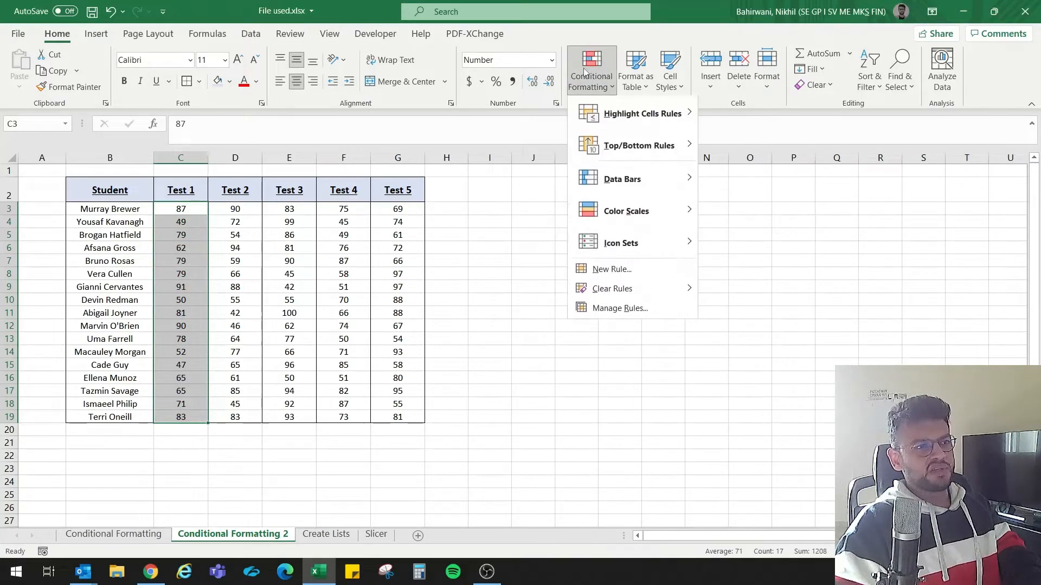
{"action": "mouse_move", "coordinate": [620, 128]}
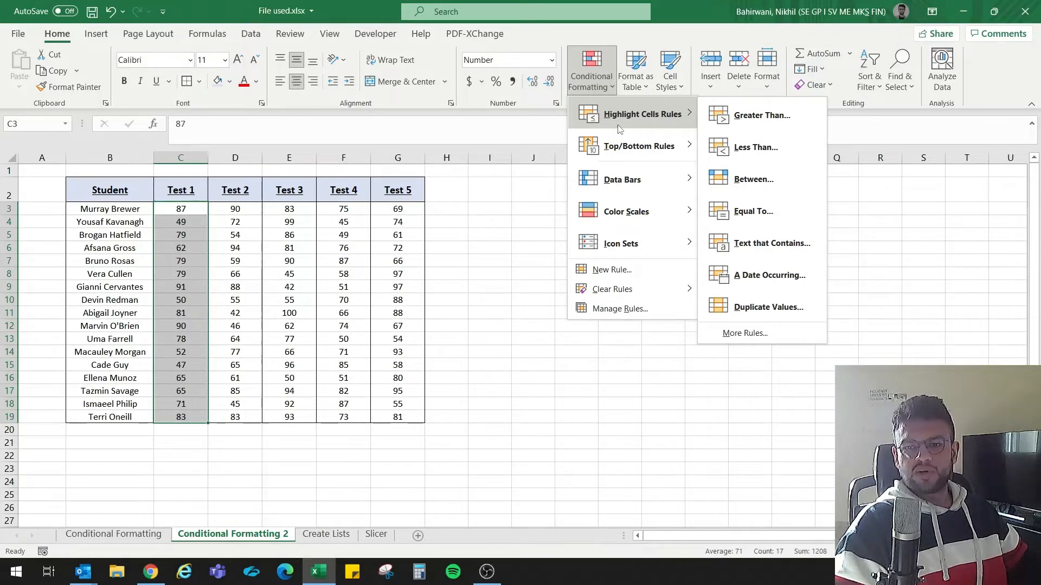
{"action": "key", "text": "Escape"}
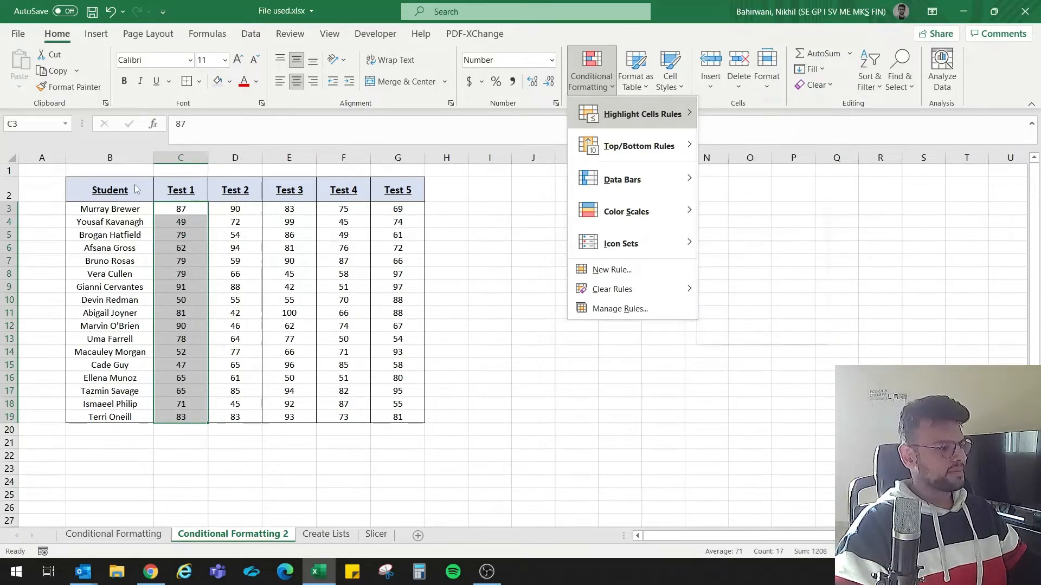
{"action": "key", "text": "Escape"}
Step: Switch to the Create Lists sheet and select the RSVP options Yes, No and Maybe in H5:H7
{"action": "key", "text": "ctrl+Page_Down"}
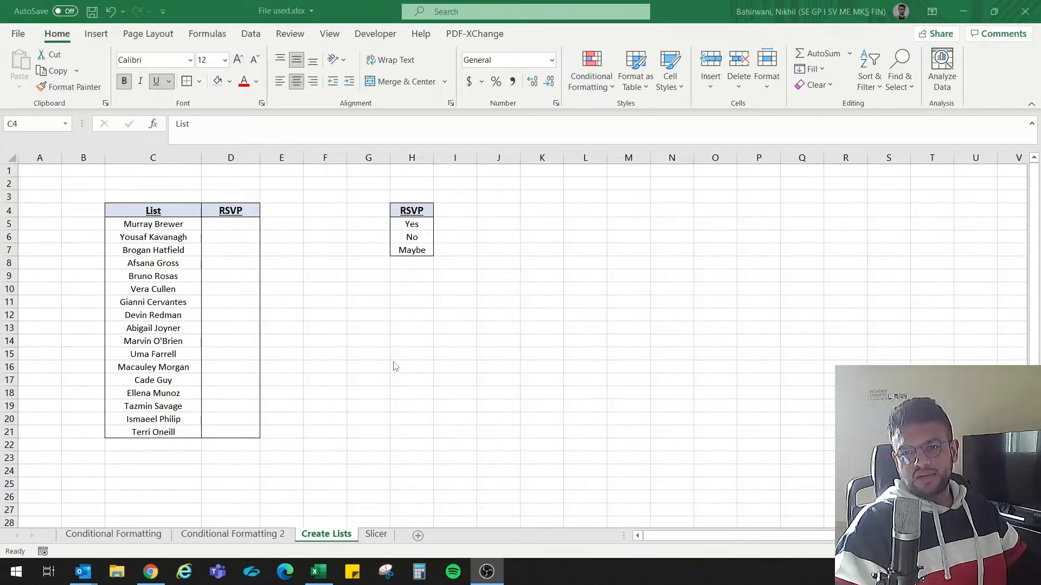
{"action": "left_click_drag", "start_coordinate": [412, 224], "coordinate": [413, 248]}
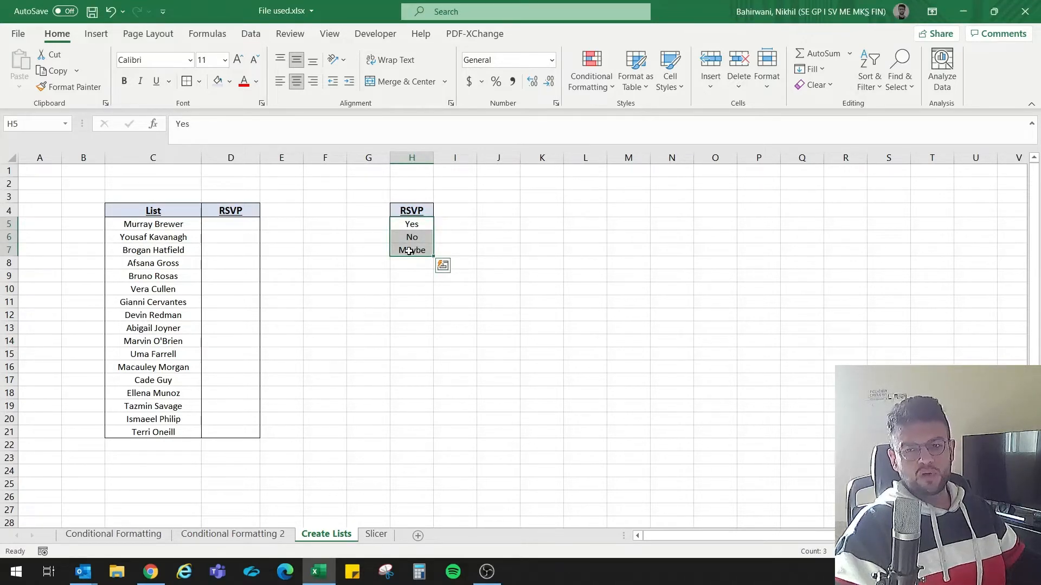
Step: Enter Yes in the RSVP cells D5 and D6 and Maybe in D7 by hand
{"action": "left_click", "coordinate": [238, 221]}
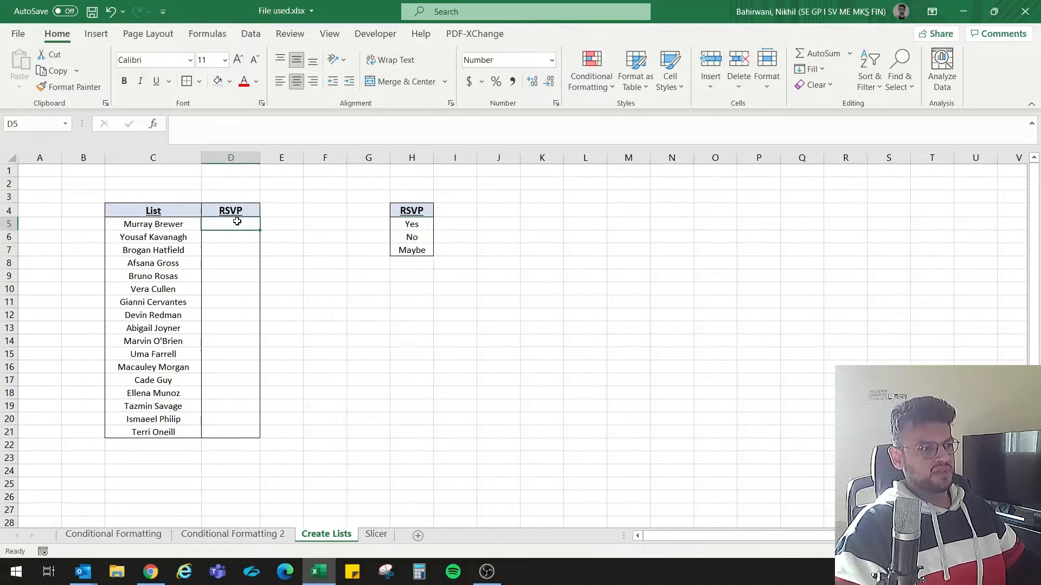
{"action": "type", "text": "Yes"}
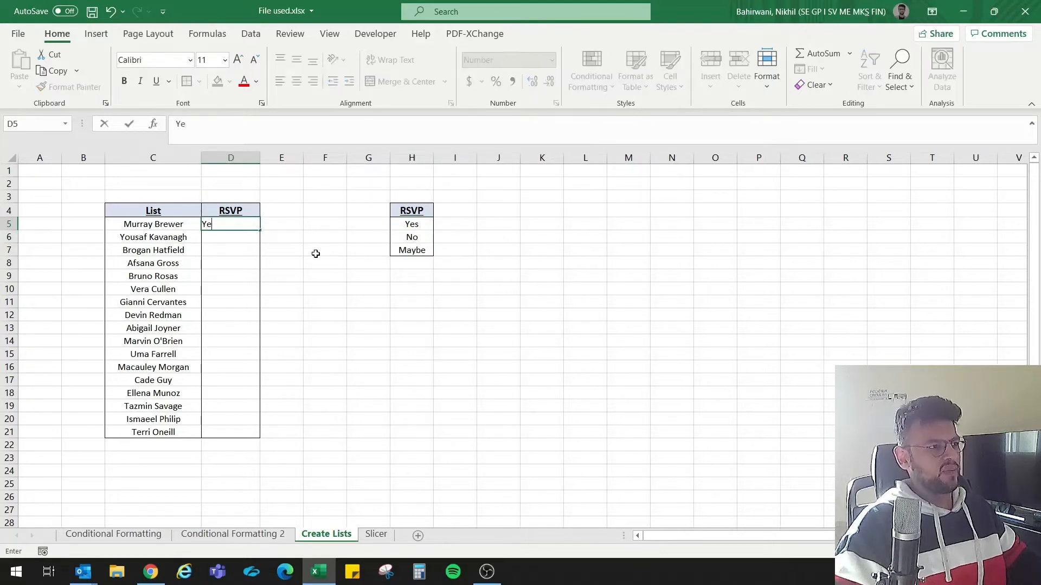
{"action": "left_click", "coordinate": [234, 241]}
{"action": "type", "text": "T"}
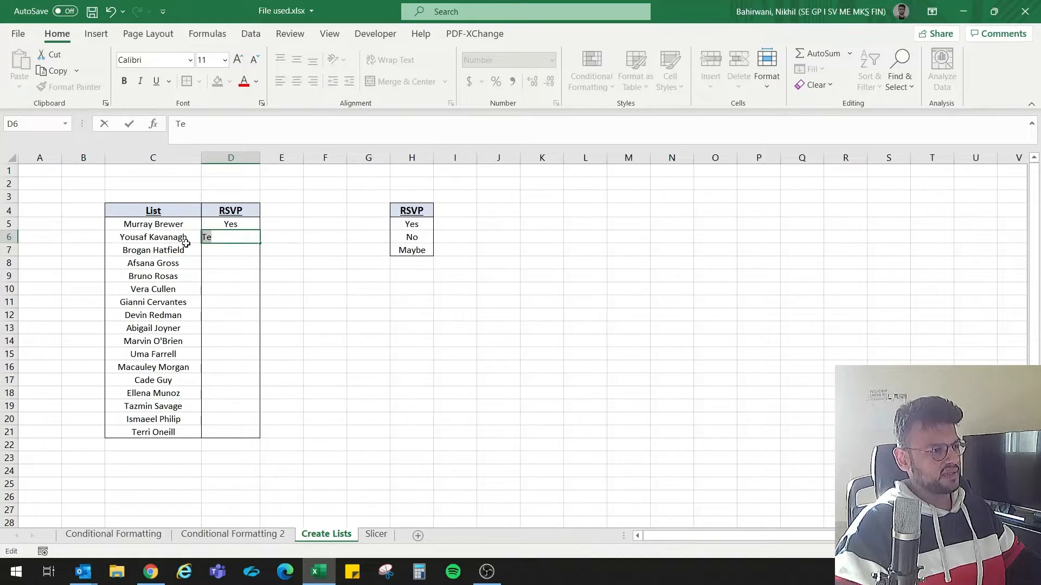
{"action": "key", "text": "BackSpace"}
{"action": "type", "text": "Yes"}
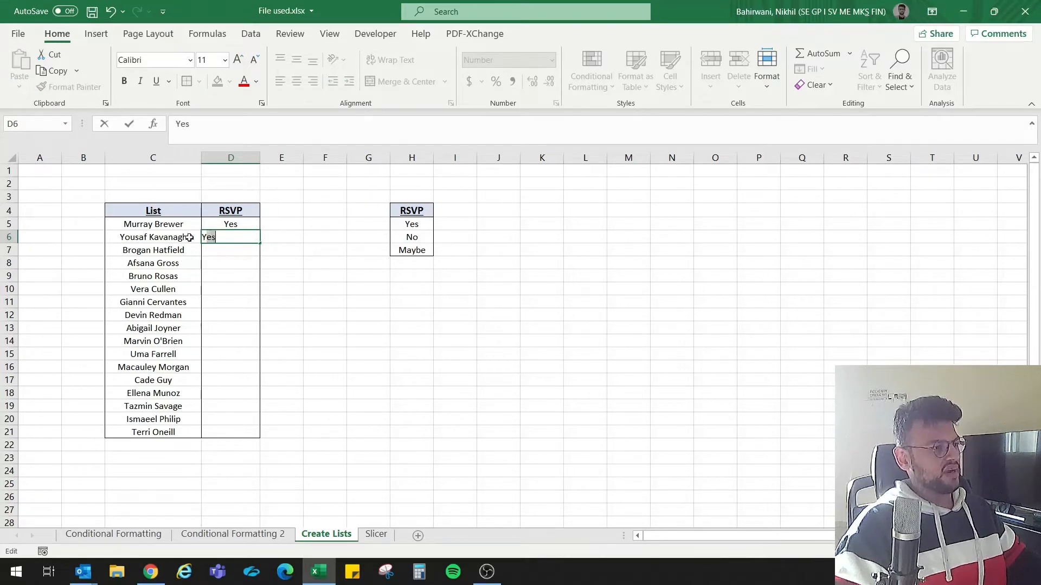
{"action": "left_click", "coordinate": [269, 267]}
{"action": "left_click", "coordinate": [237, 248]}
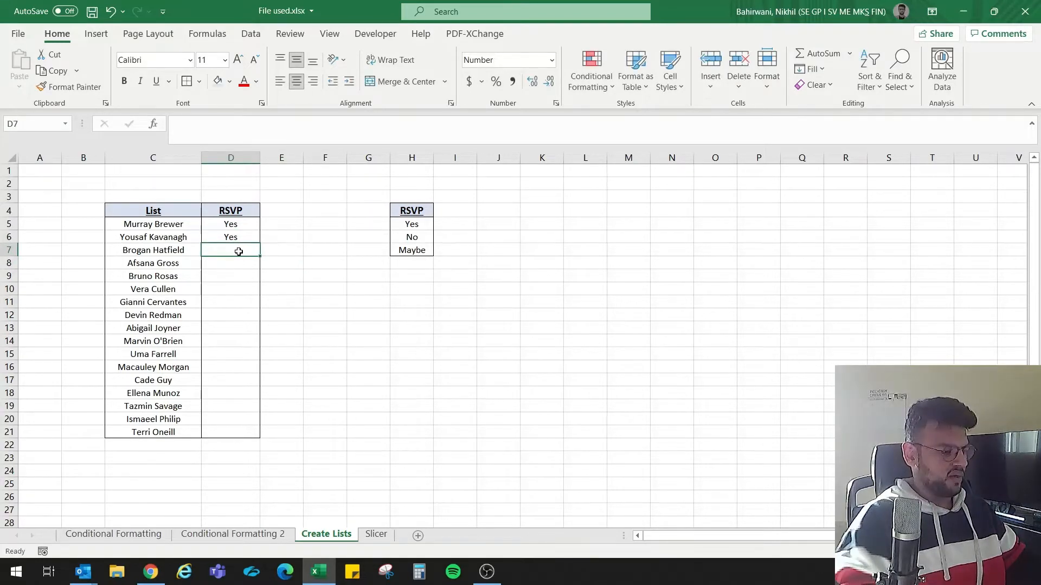
{"action": "type", "text": "Maybe"}
{"action": "key", "text": "Return"}
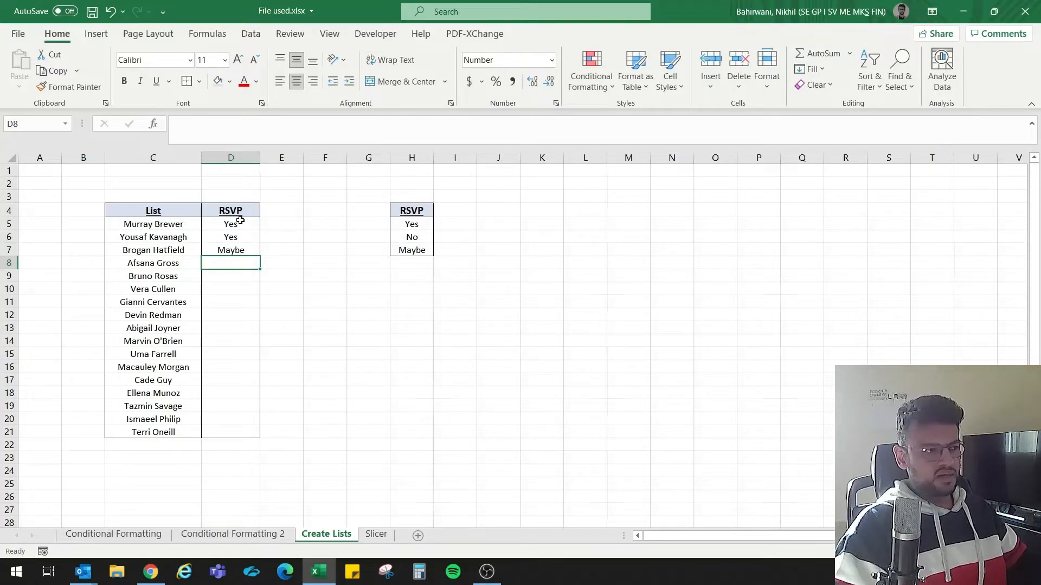
Step: Undo the three hand-entered RSVP answers in D5:D7
{"action": "left_click_drag", "start_coordinate": [236, 223], "coordinate": [240, 250]}
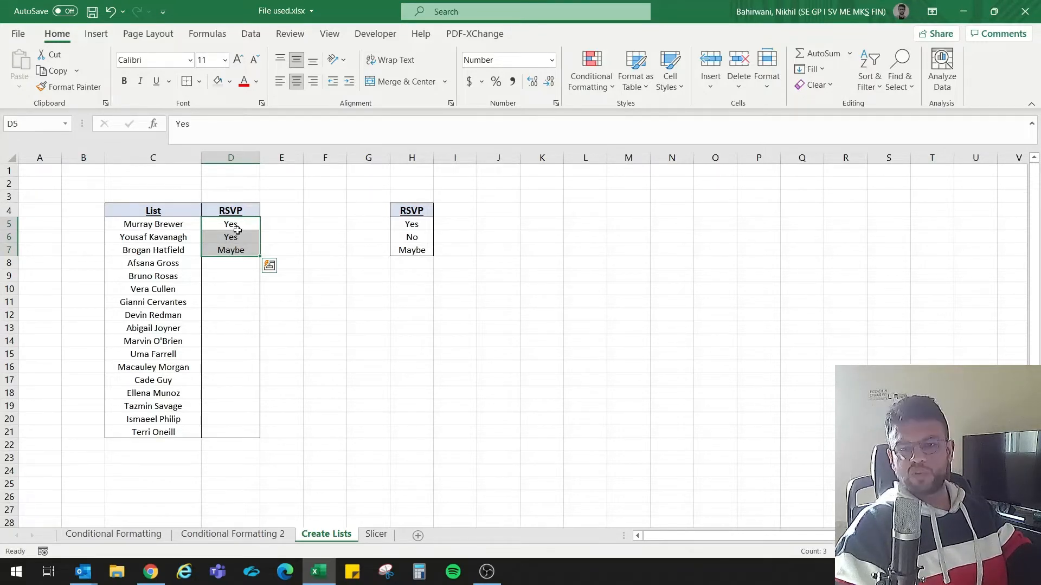
{"action": "key", "text": "ctrl+z"}
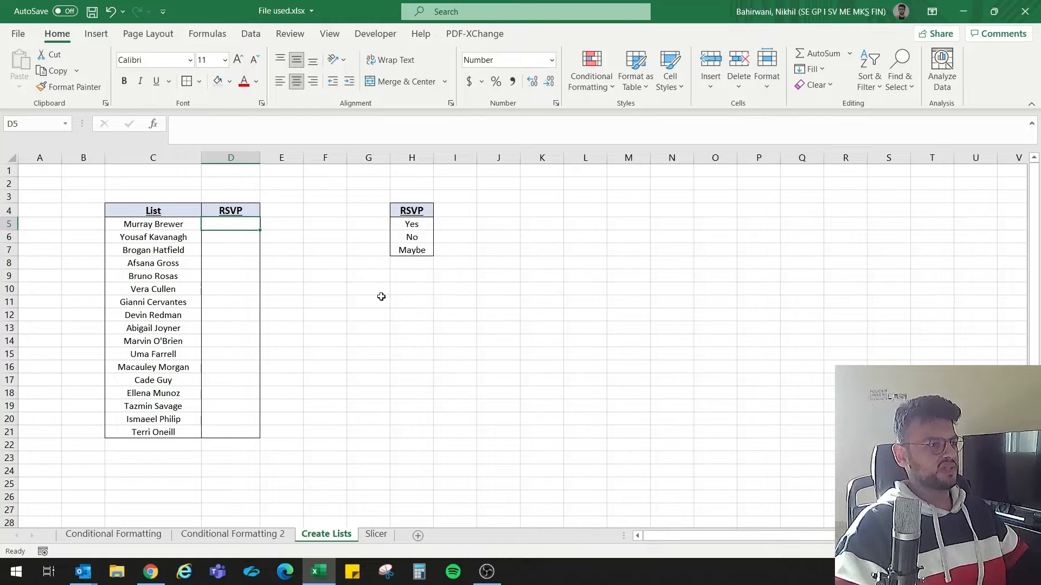
Step: Apply data validation to D5 that allows a List with the source Yes, No, Maybe
{"action": "left_click", "coordinate": [251, 33]}
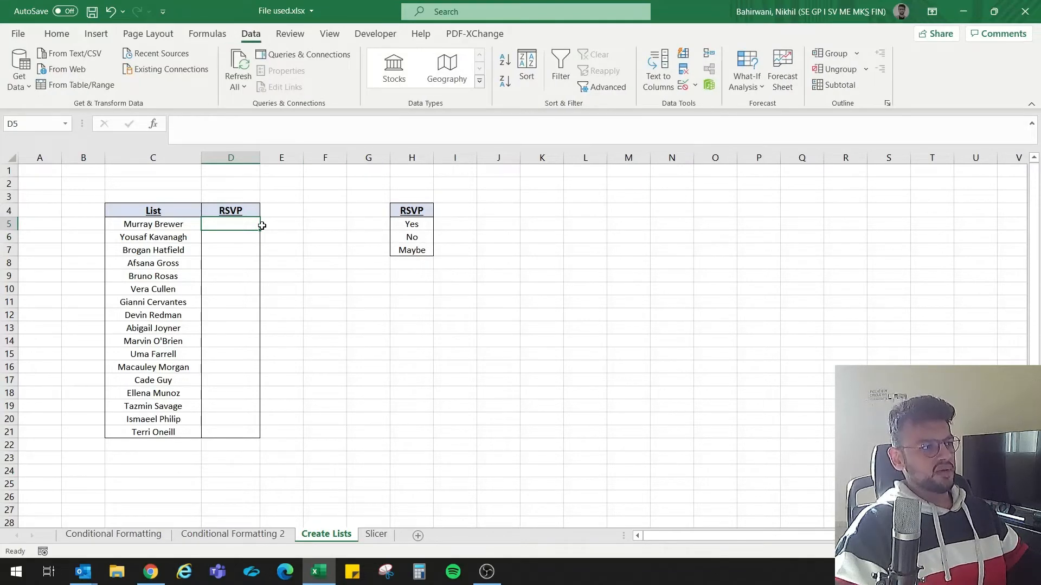
{"action": "left_click", "coordinate": [684, 86]}
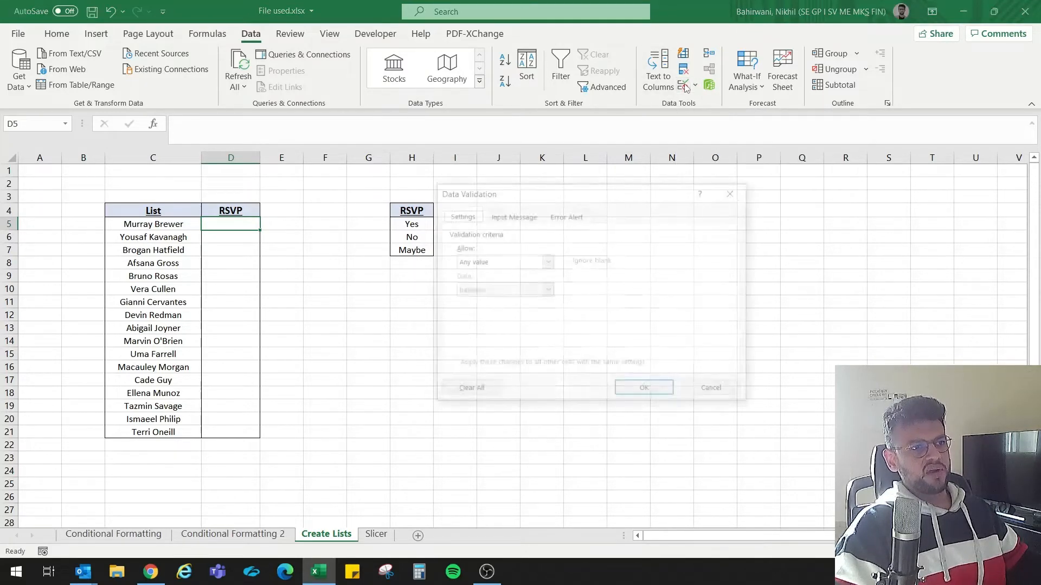
{"action": "left_click", "coordinate": [523, 262]}
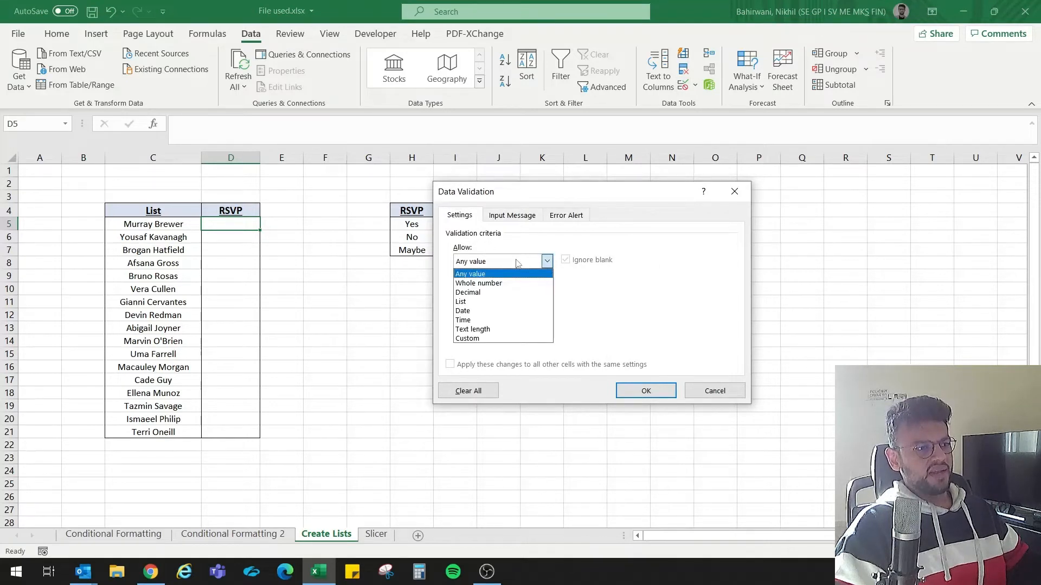
{"action": "left_click", "coordinate": [477, 301]}
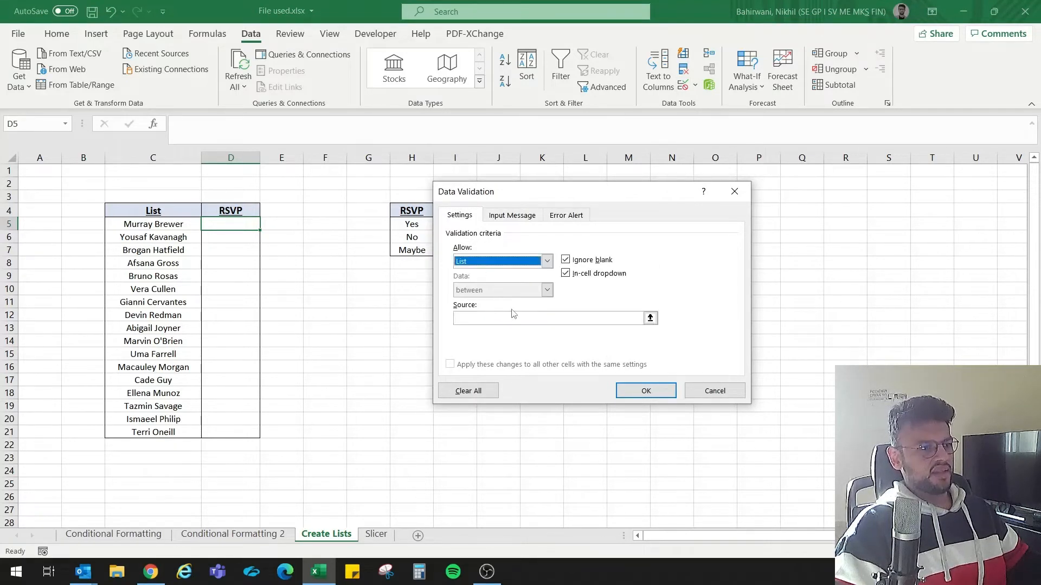
{"action": "left_click", "coordinate": [512, 314]}
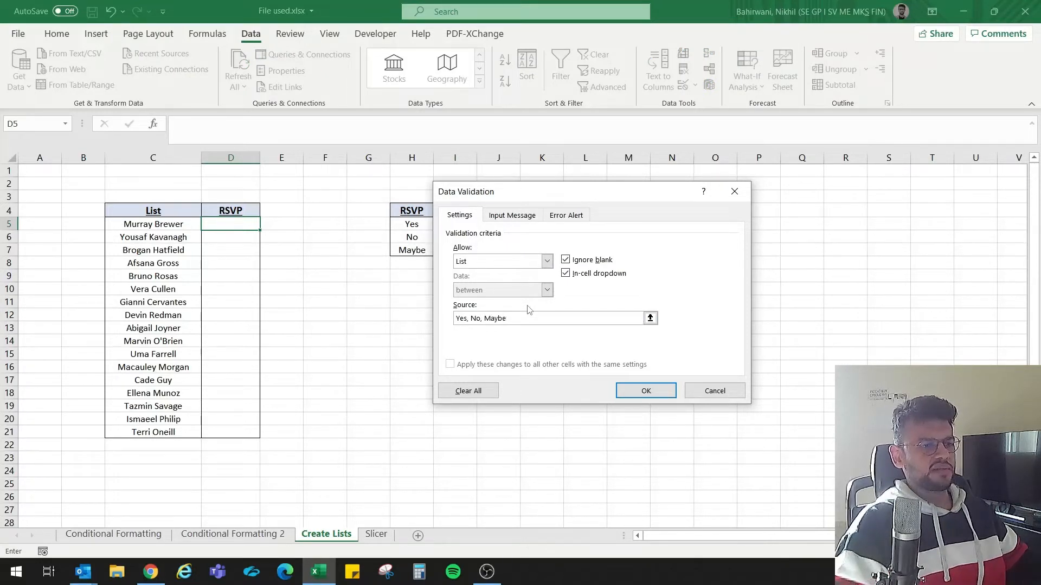
{"action": "left_click", "coordinate": [645, 391]}
Step: Choose Yes from the dropdown in D5 and copy the cell down to D6:D21
{"action": "left_click", "coordinate": [266, 225]}
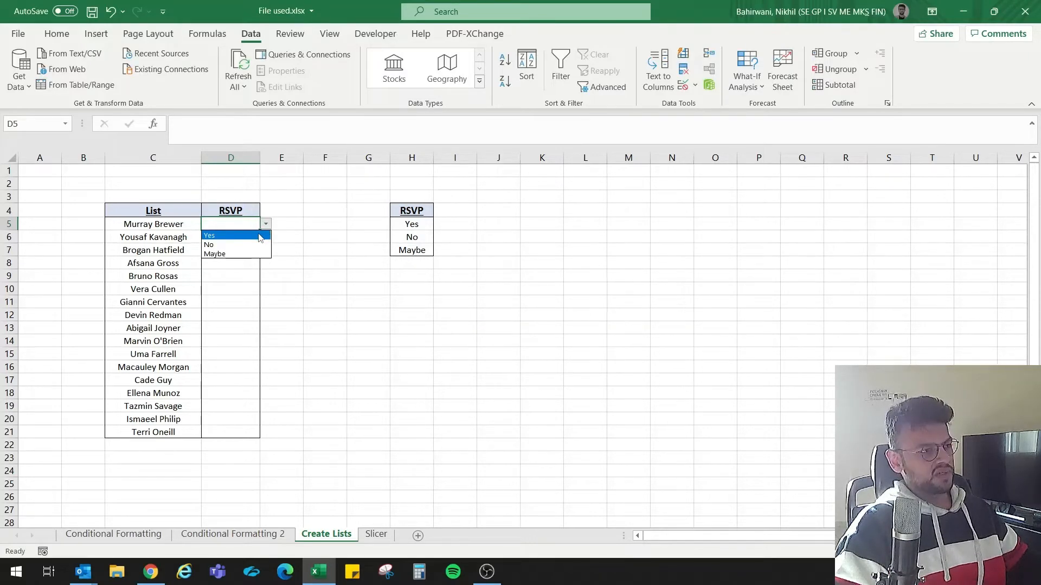
{"action": "left_click", "coordinate": [261, 236]}
{"action": "key", "text": "ctrl+c"}
{"action": "left_click", "coordinate": [239, 236]}
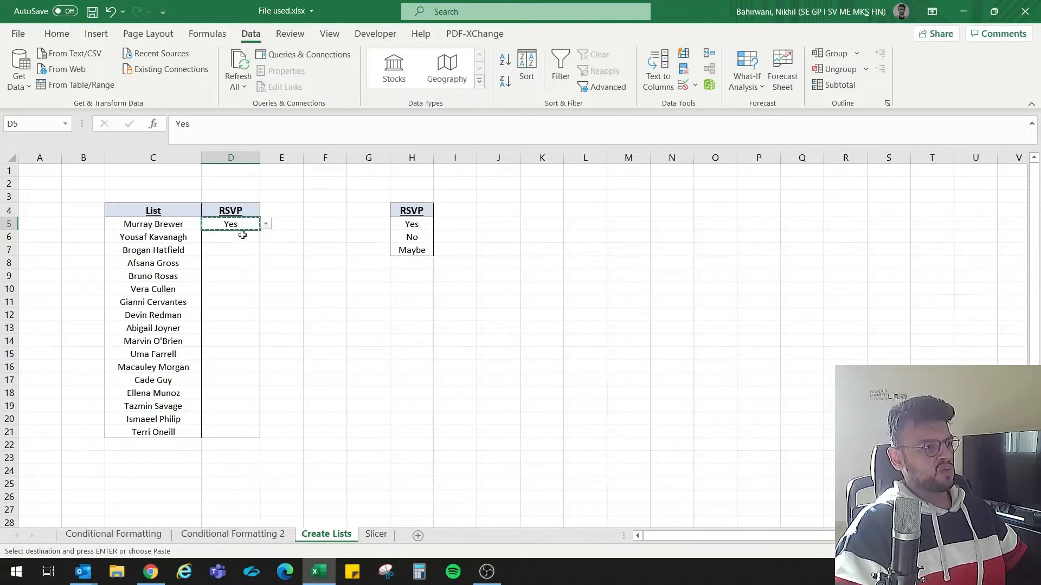
{"action": "left_click_drag", "start_coordinate": [241, 239], "coordinate": [237, 428]}
{"action": "key", "text": "ctrl+v"}
{"action": "left_click", "coordinate": [239, 239]}
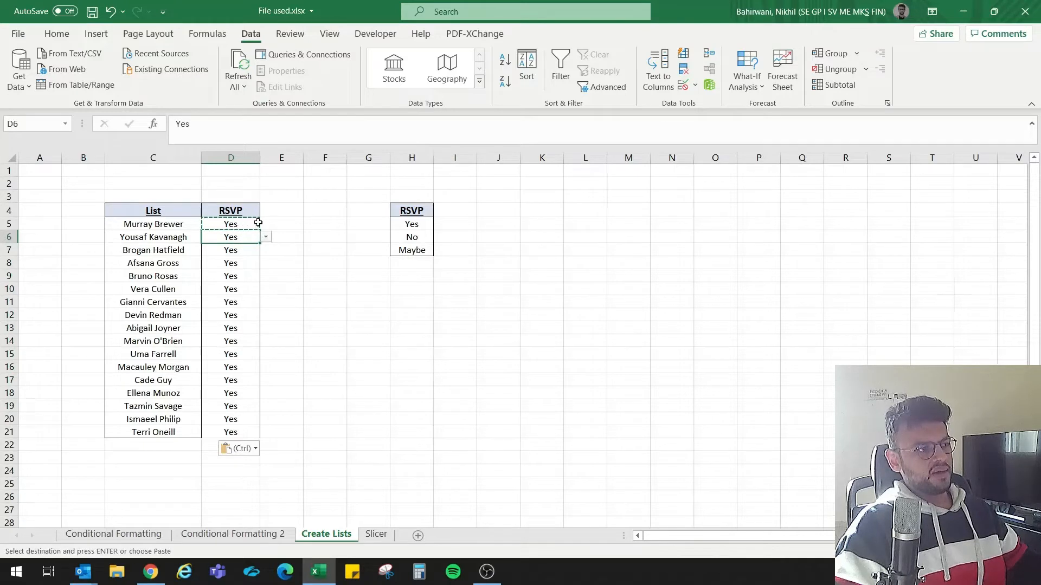
Step: Clear all the RSVP answers in D5:D21
{"action": "left_click", "coordinate": [239, 224]}
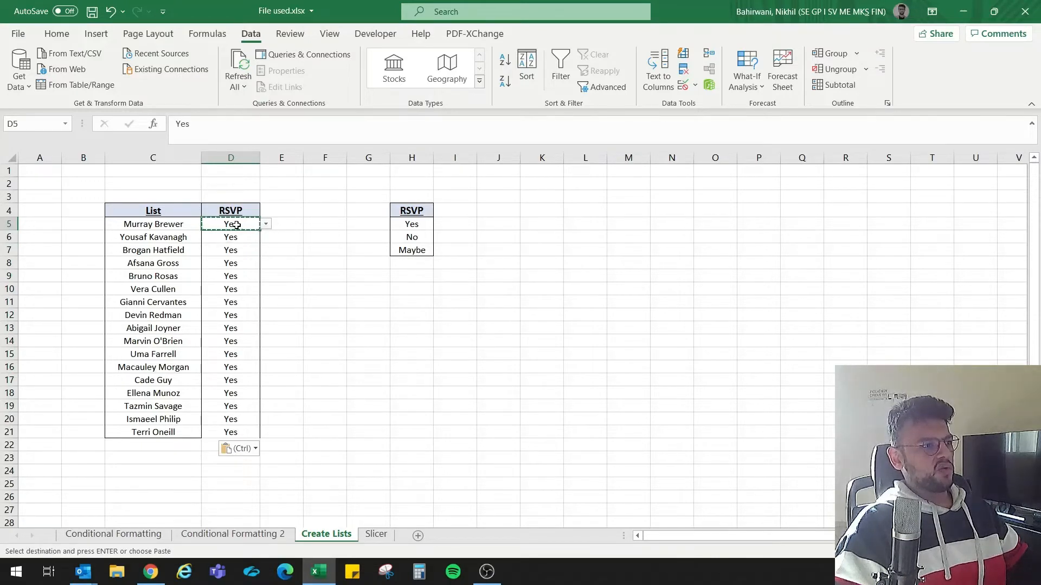
{"action": "left_click_drag", "start_coordinate": [233, 223], "coordinate": [244, 439]}
{"action": "key", "text": "Delete"}
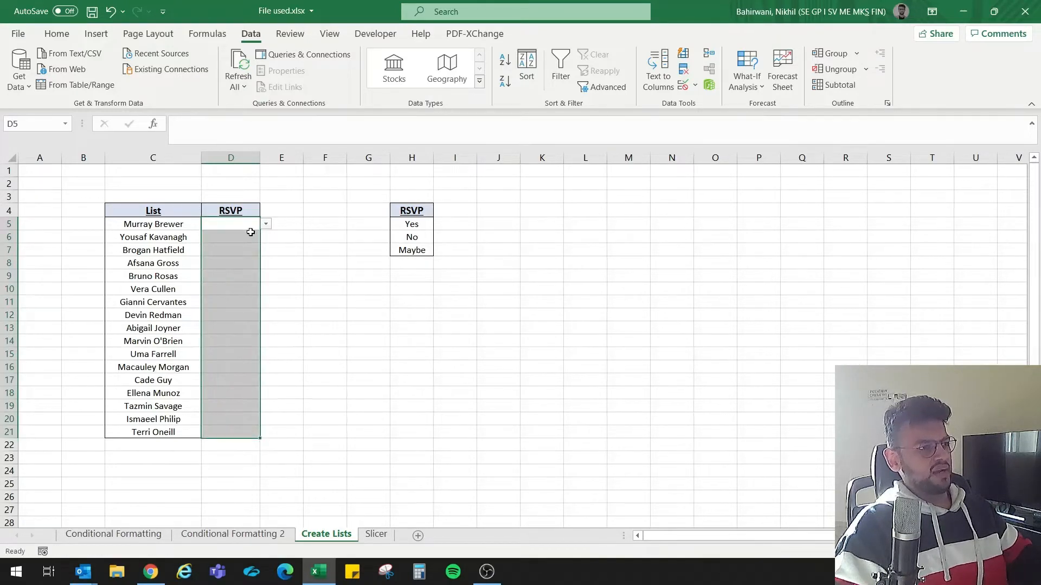
Step: Copy the blank cell E8 over D5 to remove its dropdown
{"action": "left_click", "coordinate": [249, 228]}
{"action": "key", "text": "ctrl+c"}
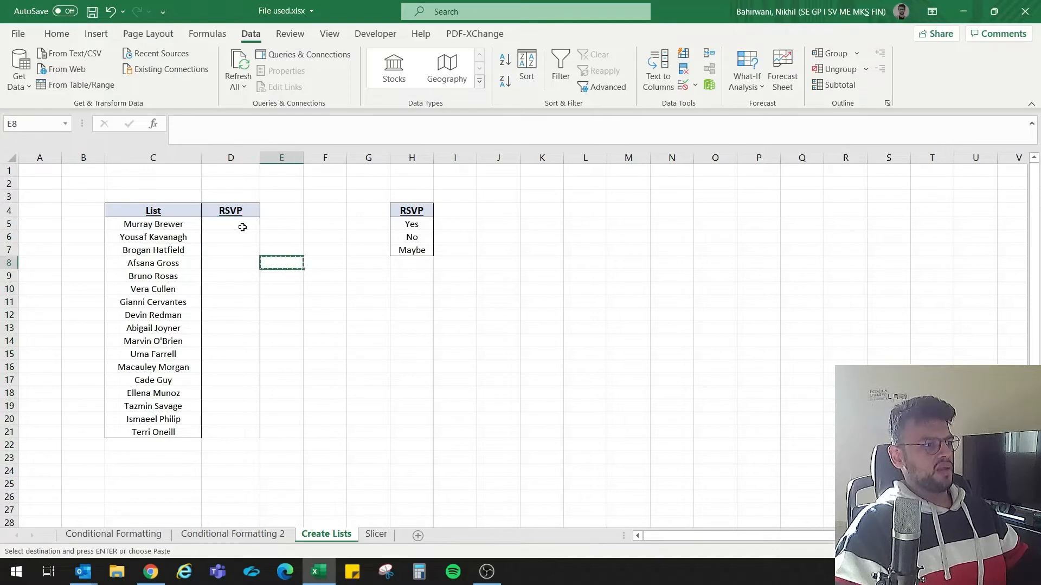
{"action": "key", "text": "ctrl+v"}
{"action": "key", "text": "ctrl"}
{"action": "left_click", "coordinate": [304, 216]}
{"action": "left_click", "coordinate": [275, 223]}
{"action": "left_click", "coordinate": [251, 223]}
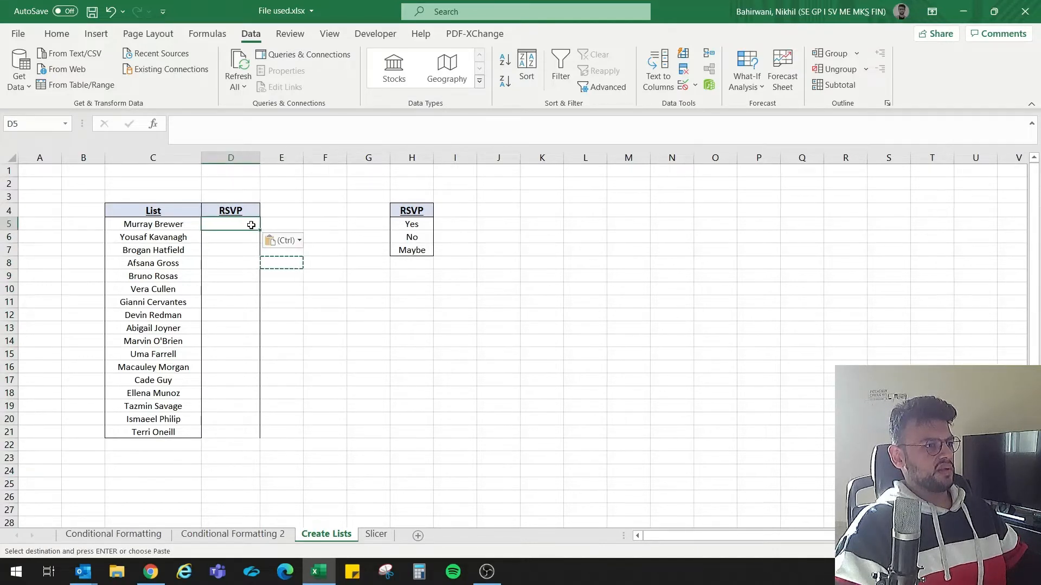
{"action": "left_click", "coordinate": [355, 223]}
{"action": "left_click", "coordinate": [255, 225]}
{"action": "left_click", "coordinate": [256, 236]}
{"action": "left_click", "coordinate": [274, 223]}
{"action": "left_click", "coordinate": [254, 225]}
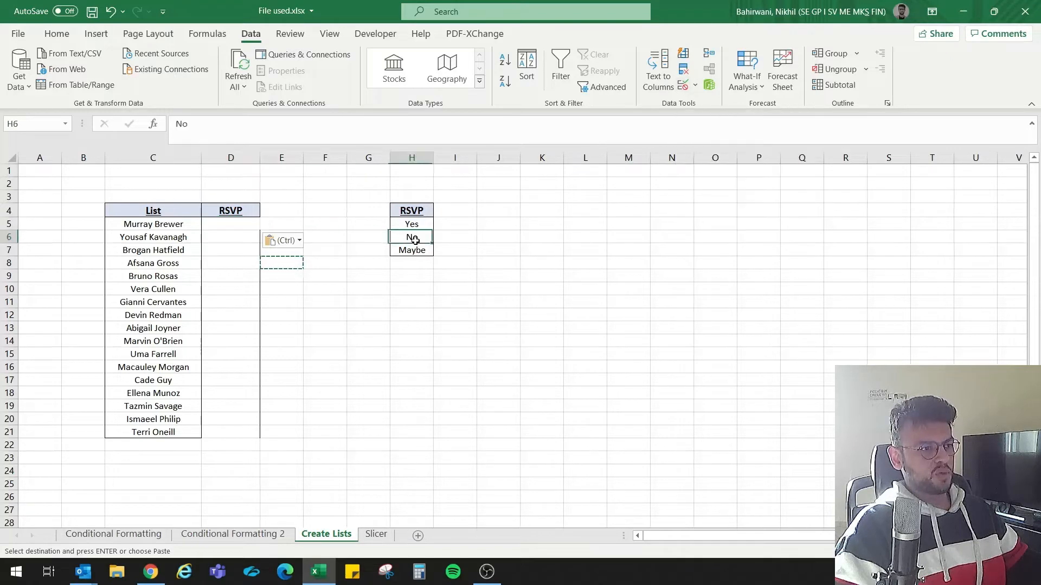
Step: Apply List data validation to the RSVP options in H5:H7, using =$H$5:$H$7 as the source
{"action": "left_click_drag", "start_coordinate": [413, 227], "coordinate": [424, 251]}
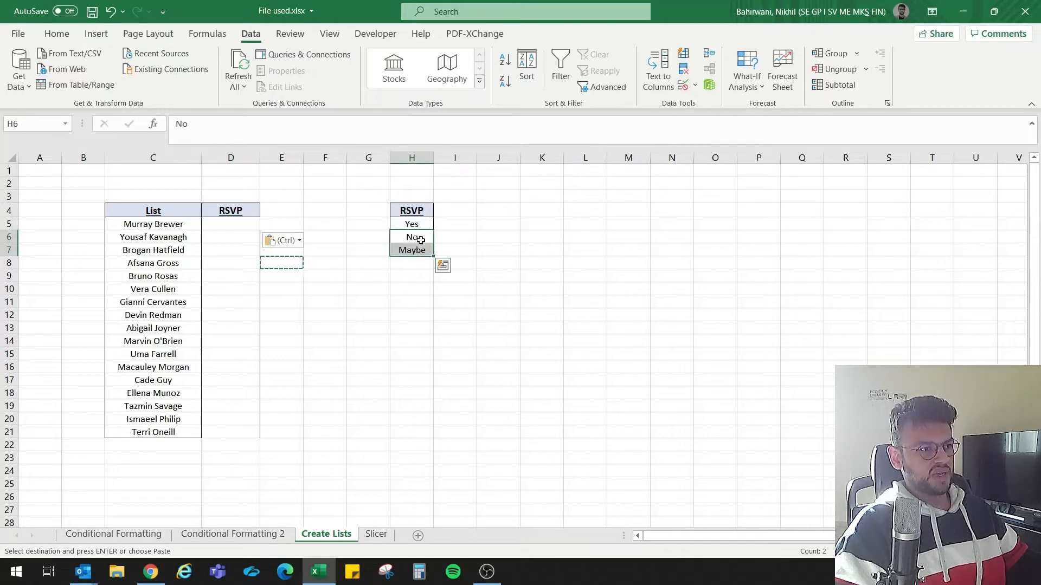
{"action": "left_click", "coordinate": [683, 85]}
{"action": "left_click", "coordinate": [491, 261]}
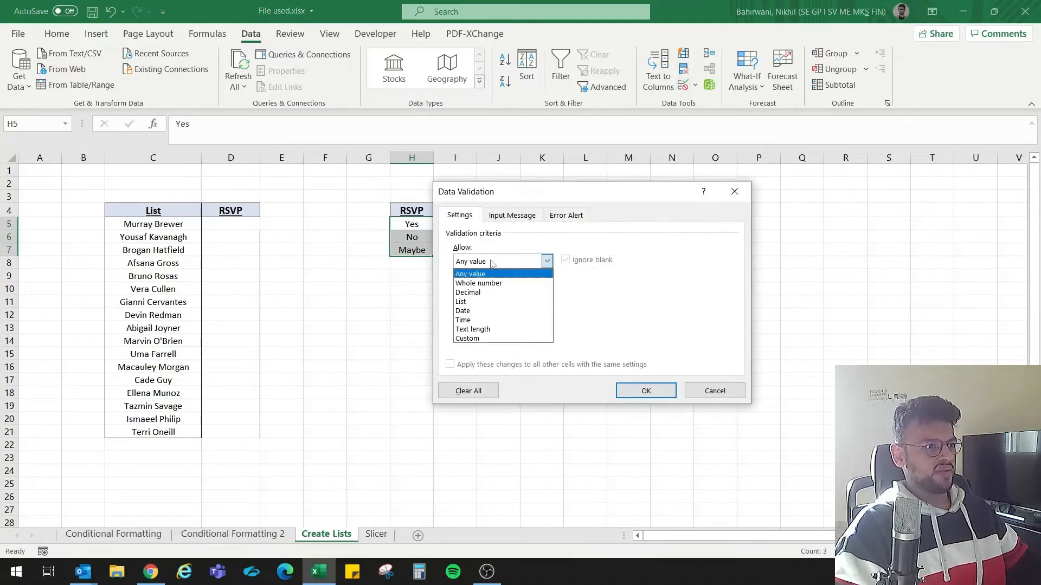
{"action": "left_click", "coordinate": [507, 297]}
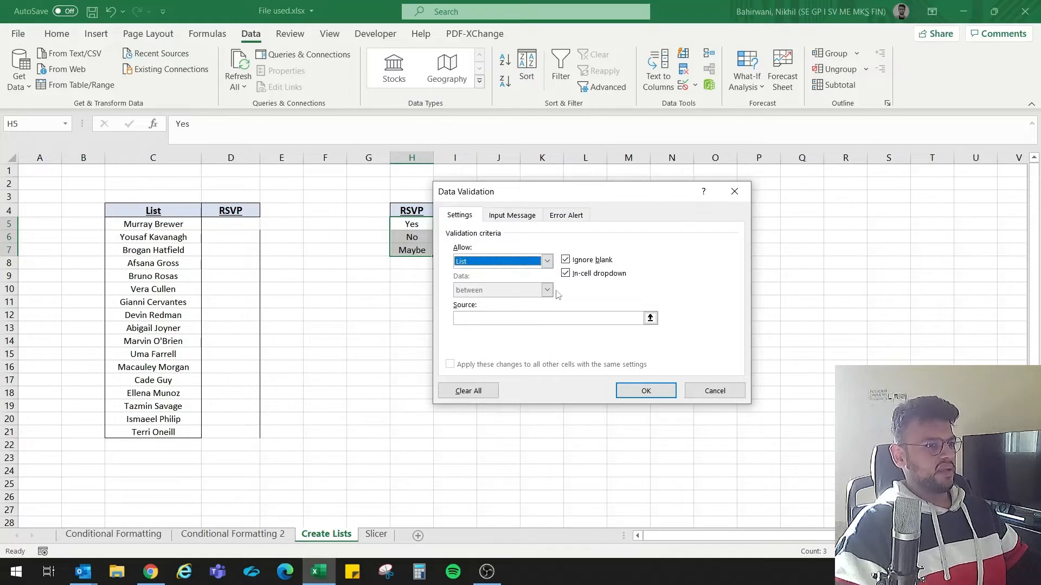
{"action": "left_click", "coordinate": [537, 319]}
{"action": "left_click_drag", "start_coordinate": [569, 191], "coordinate": [610, 182]}
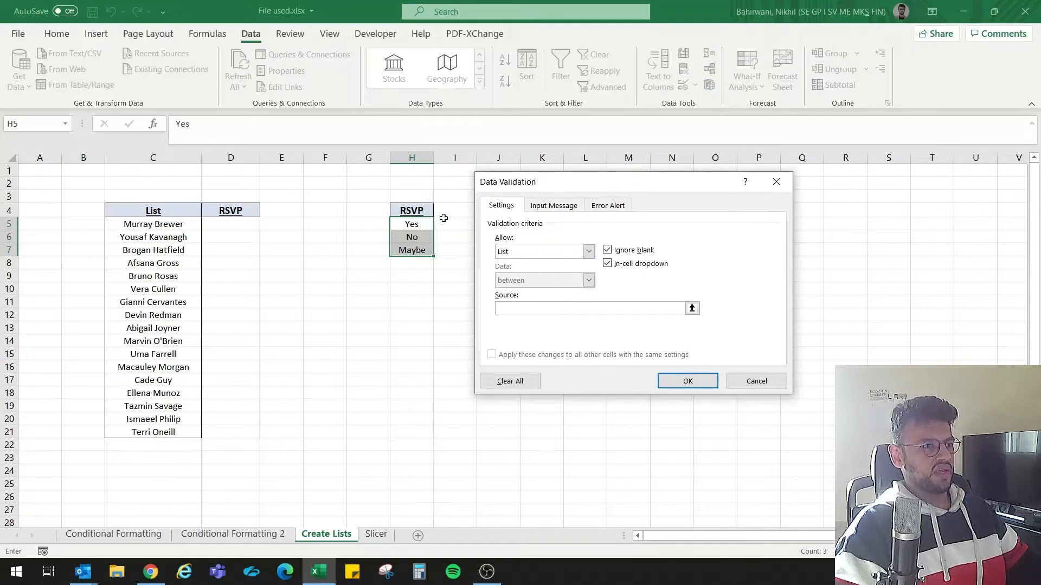
{"action": "left_click_drag", "start_coordinate": [412, 224], "coordinate": [421, 248]}
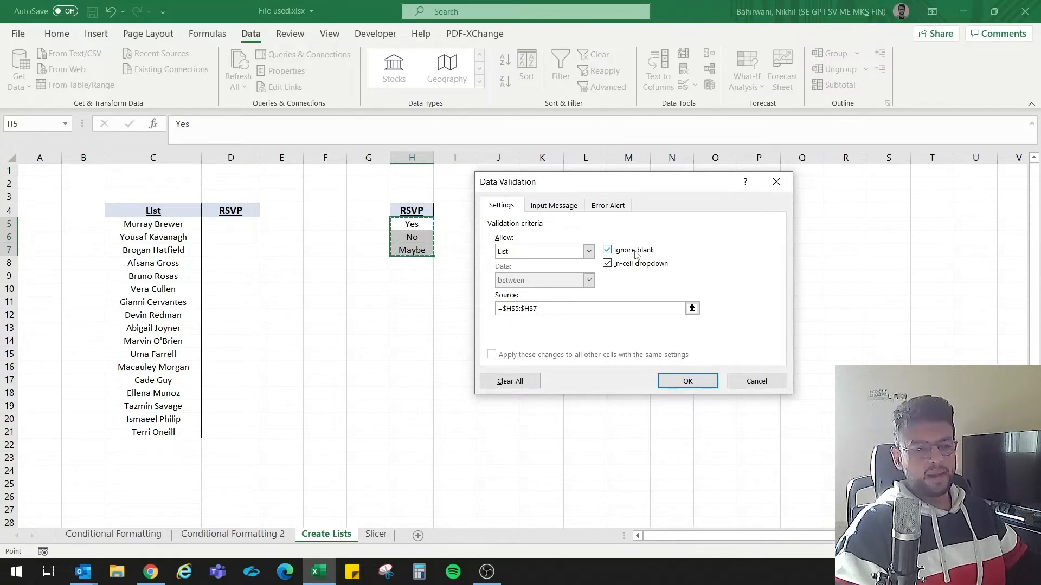
{"action": "left_click", "coordinate": [687, 380]}
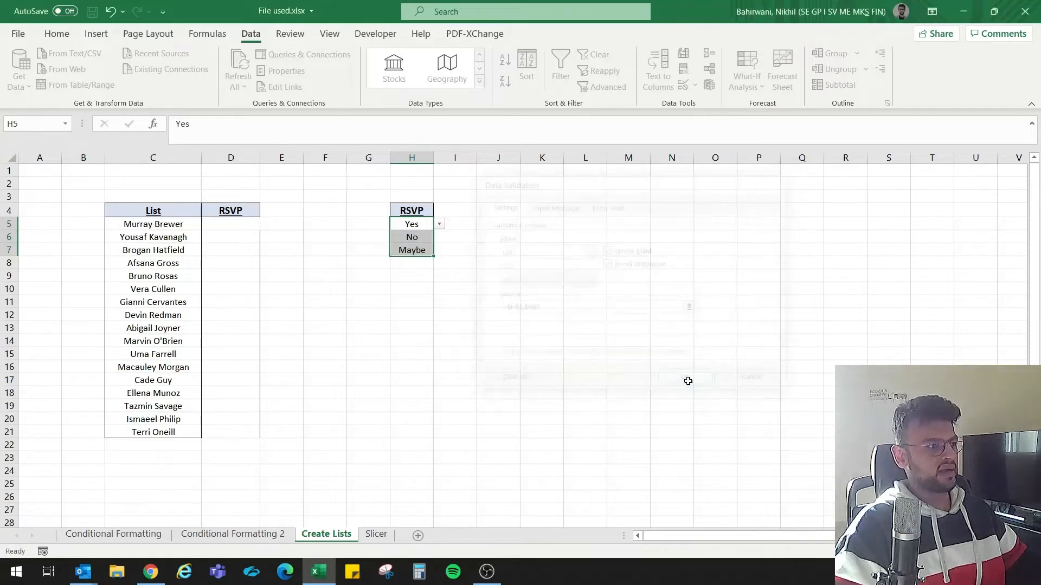
{"action": "left_click", "coordinate": [229, 223]}
{"action": "left_click", "coordinate": [395, 223]}
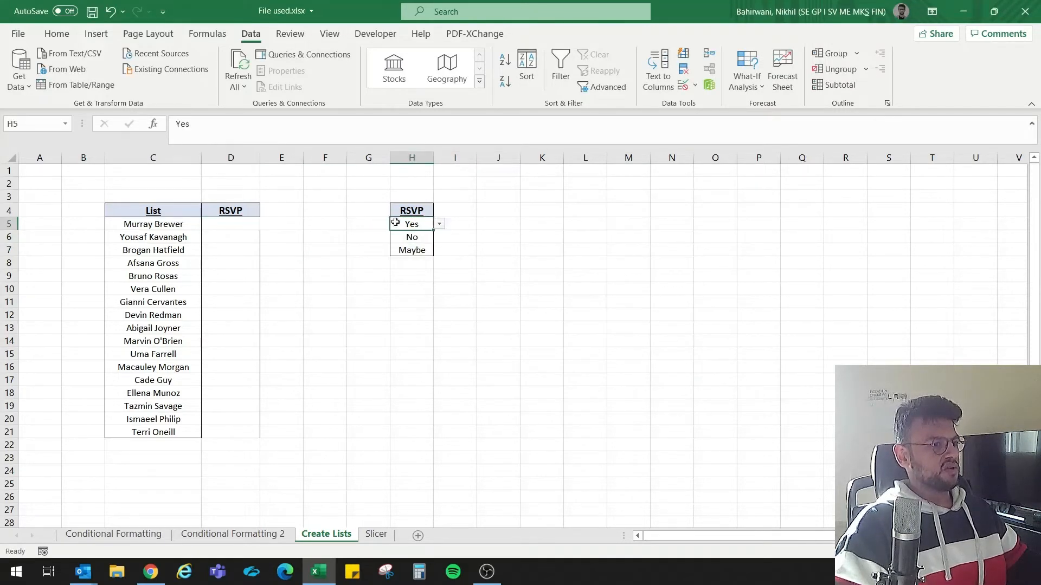
Step: Apply List data validation to the first RSVP cell D5 with =$H$5:$H$7 as the source
{"action": "left_click", "coordinate": [230, 224]}
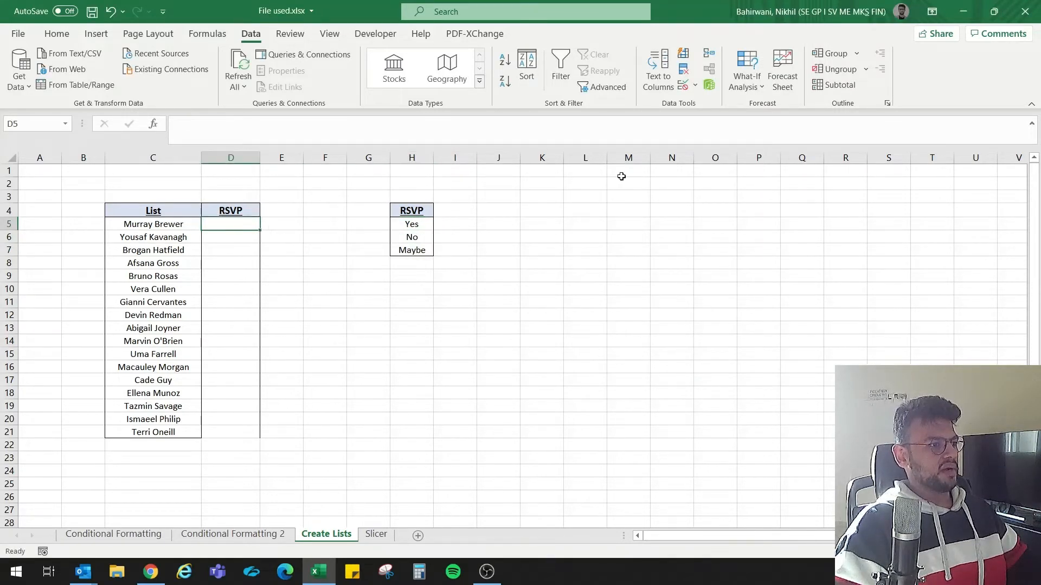
{"action": "left_click", "coordinate": [683, 87]}
{"action": "left_click", "coordinate": [588, 252]}
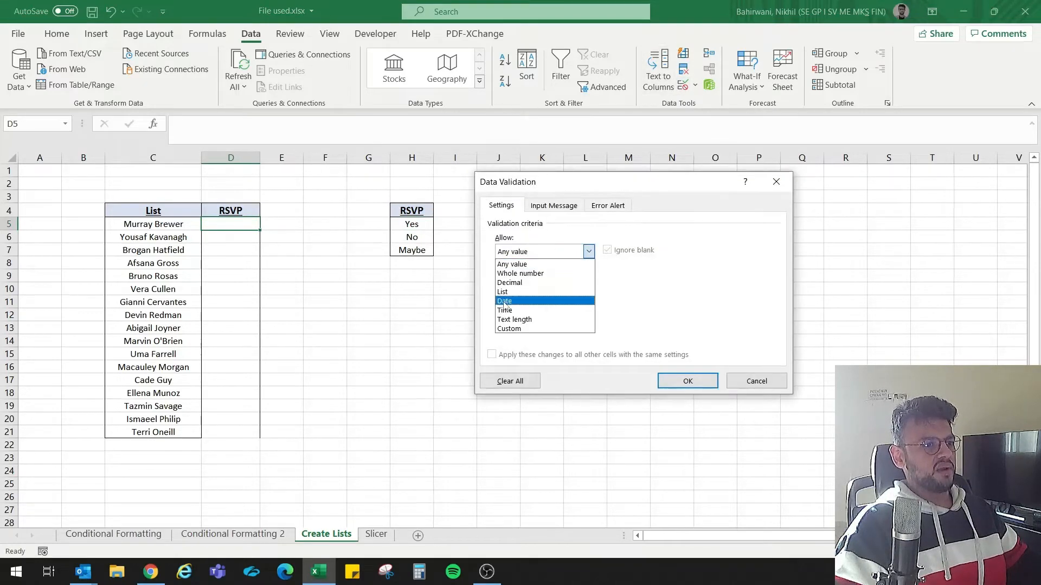
{"action": "left_click", "coordinate": [503, 292]}
{"action": "left_click", "coordinate": [599, 305]}
{"action": "left_click_drag", "start_coordinate": [417, 227], "coordinate": [416, 246]}
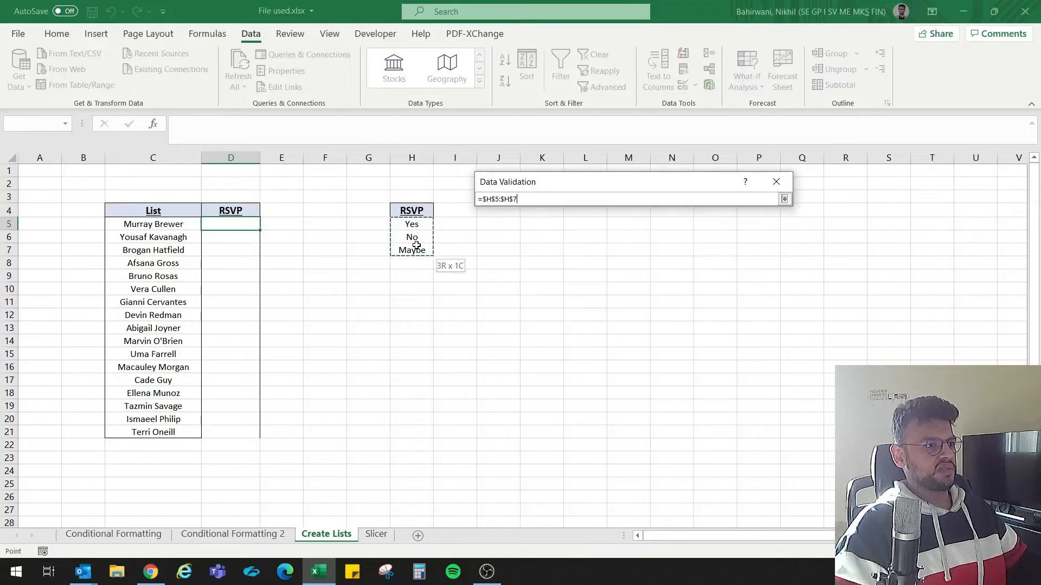
{"action": "left_click", "coordinate": [687, 381]}
Step: Check the dropdown options in D5 and copy the blank cell with its validation down to D6:D21
{"action": "left_click", "coordinate": [265, 224]}
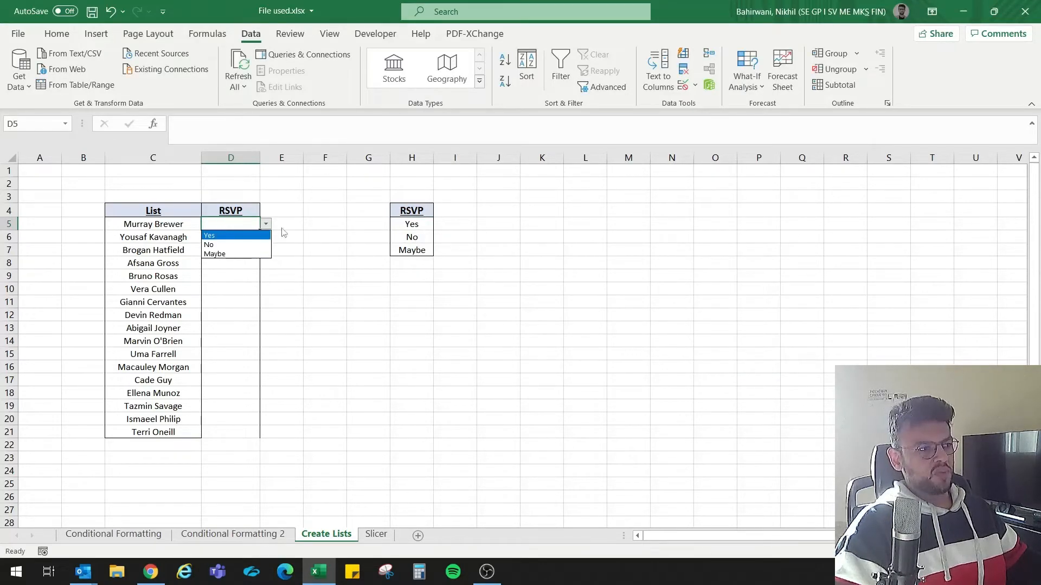
{"action": "key", "text": "Escape"}
{"action": "key", "text": "ctrl+c"}
{"action": "left_click_drag", "start_coordinate": [243, 237], "coordinate": [237, 430]}
{"action": "key", "text": "ctrl+v"}
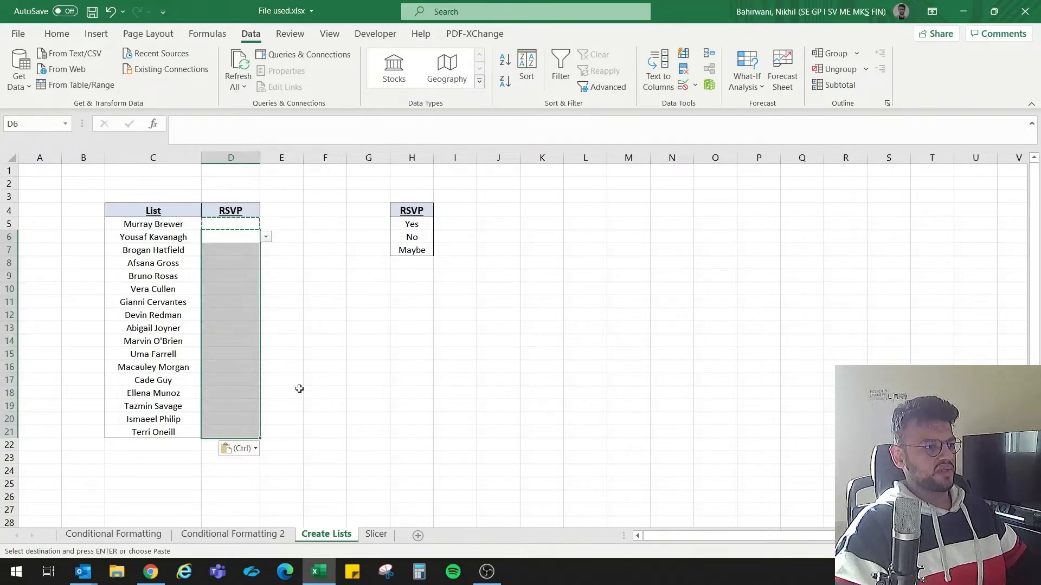
Step: Check the dropdown options in RSVP cell D13
{"action": "left_click", "coordinate": [324, 328]}
{"action": "left_click", "coordinate": [241, 327]}
{"action": "left_click", "coordinate": [239, 362]}
{"action": "left_click", "coordinate": [250, 329]}
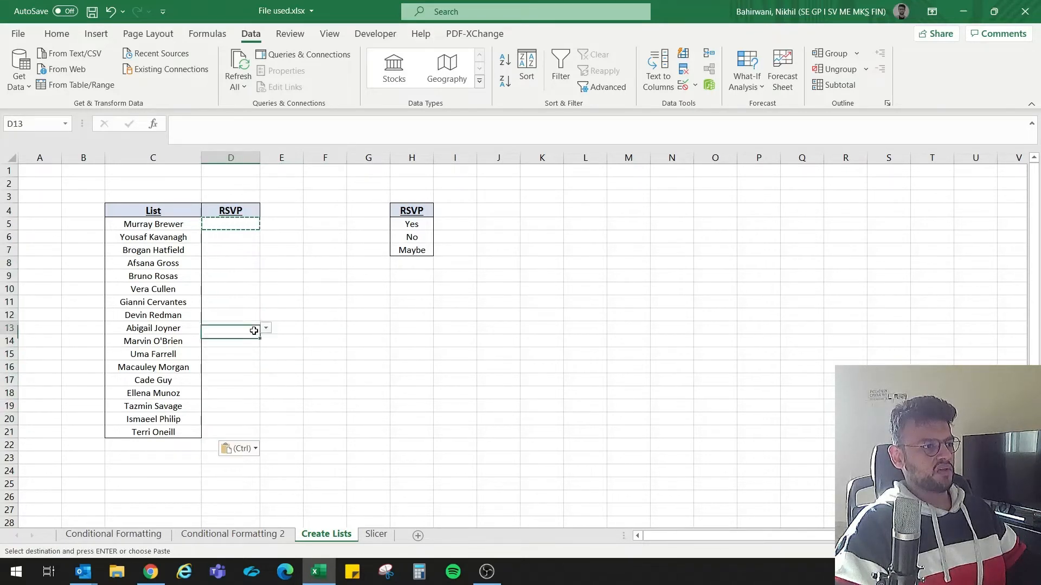
{"action": "left_click", "coordinate": [266, 328]}
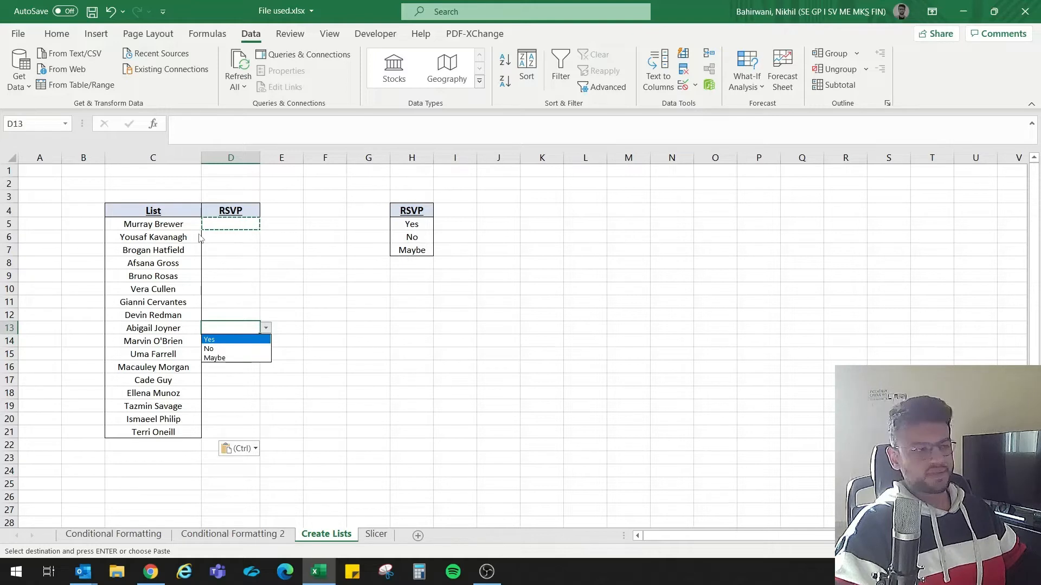
{"action": "key", "text": "Escape"}
Step: Review the List data validation source of RSVP cell D5 without changing it
{"action": "left_click_drag", "start_coordinate": [230, 210], "coordinate": [240, 430]}
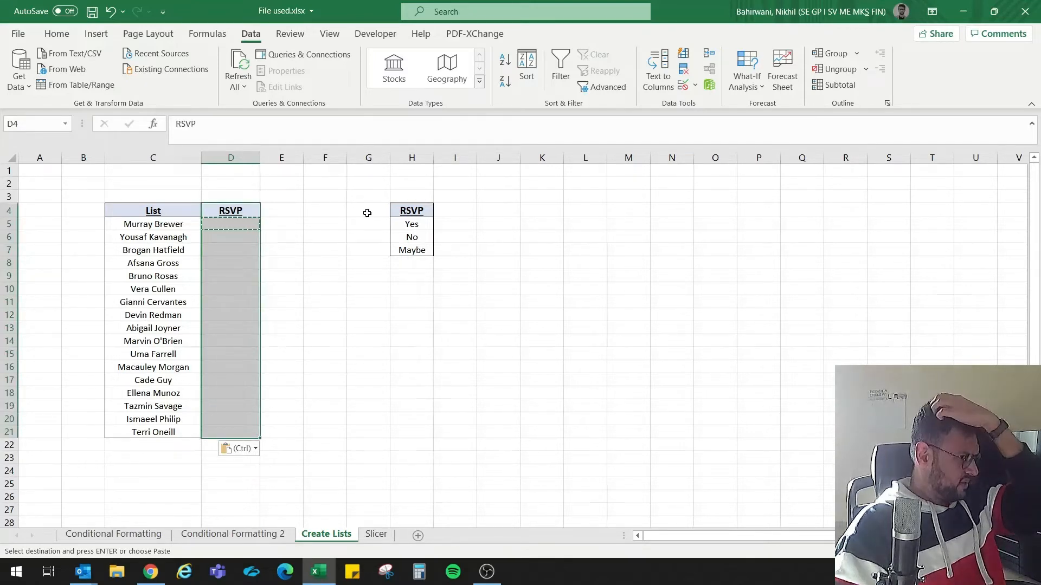
{"action": "left_click", "coordinate": [251, 229]}
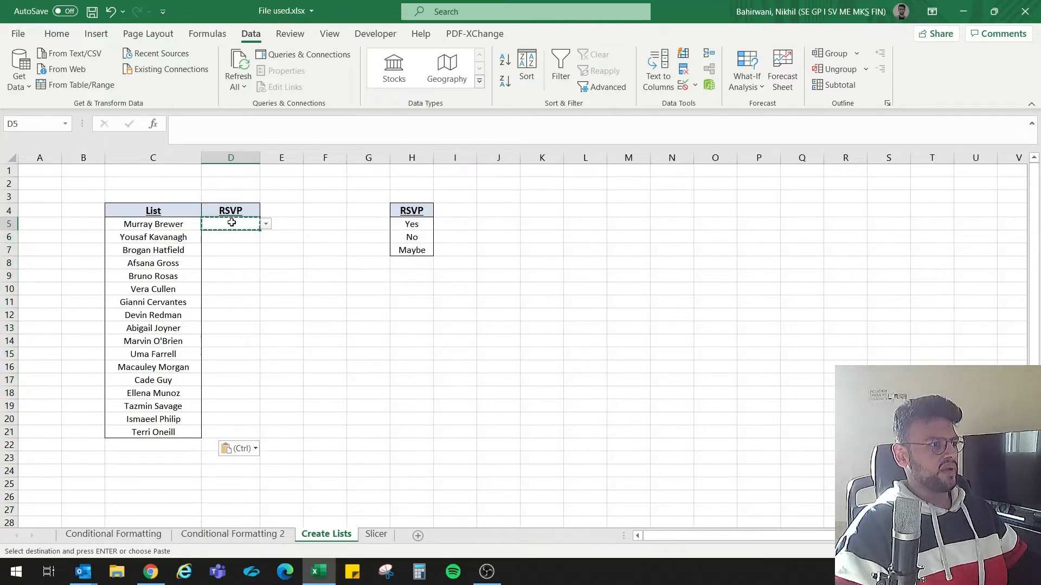
{"action": "left_click", "coordinate": [683, 86]}
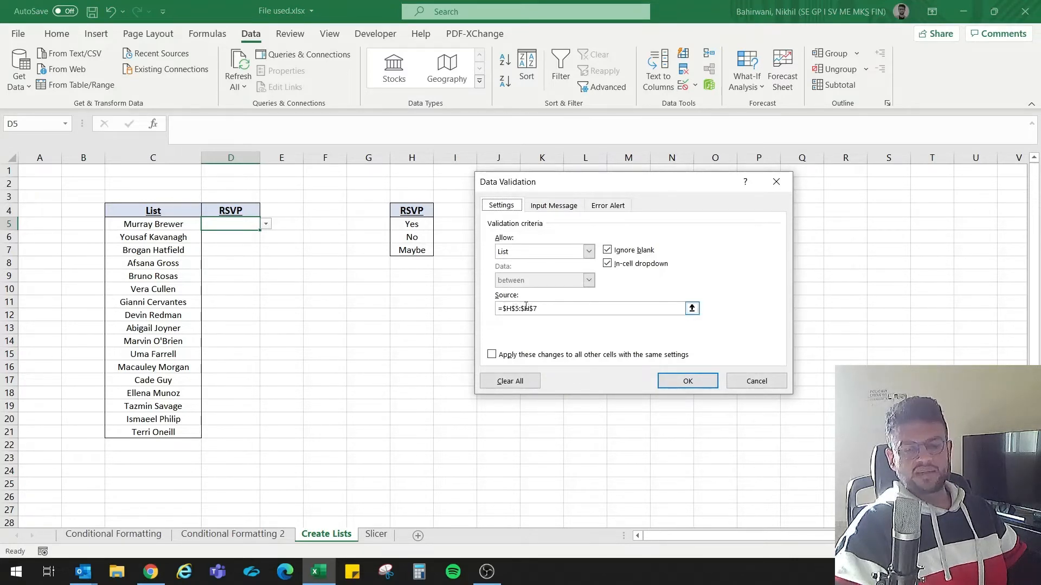
{"action": "left_click", "coordinate": [756, 381]}
Step: Move the RSVP options from H5:H7 down one row to H6:H8 and review the validation source of D5
{"action": "left_click_drag", "start_coordinate": [421, 229], "coordinate": [446, 265]}
{"action": "left_click", "coordinate": [426, 223]}
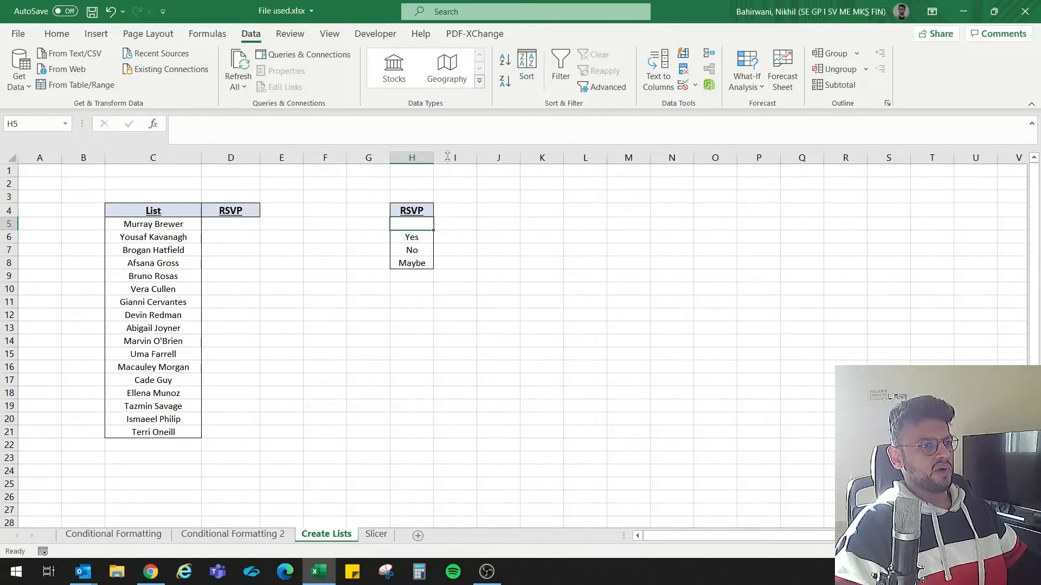
{"action": "left_click", "coordinate": [223, 227]}
{"action": "left_click", "coordinate": [683, 85]}
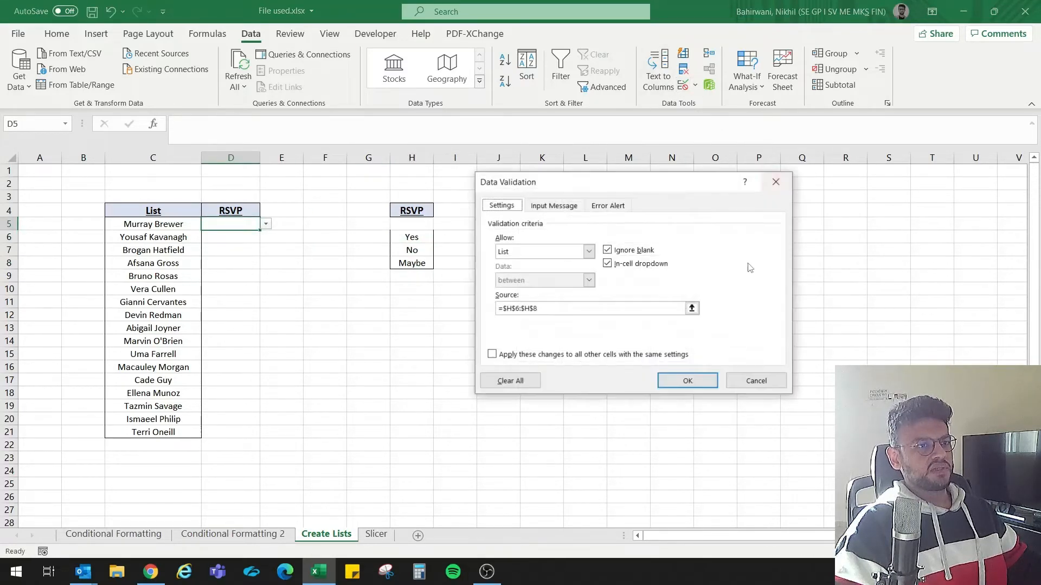
{"action": "left_click", "coordinate": [623, 309]}
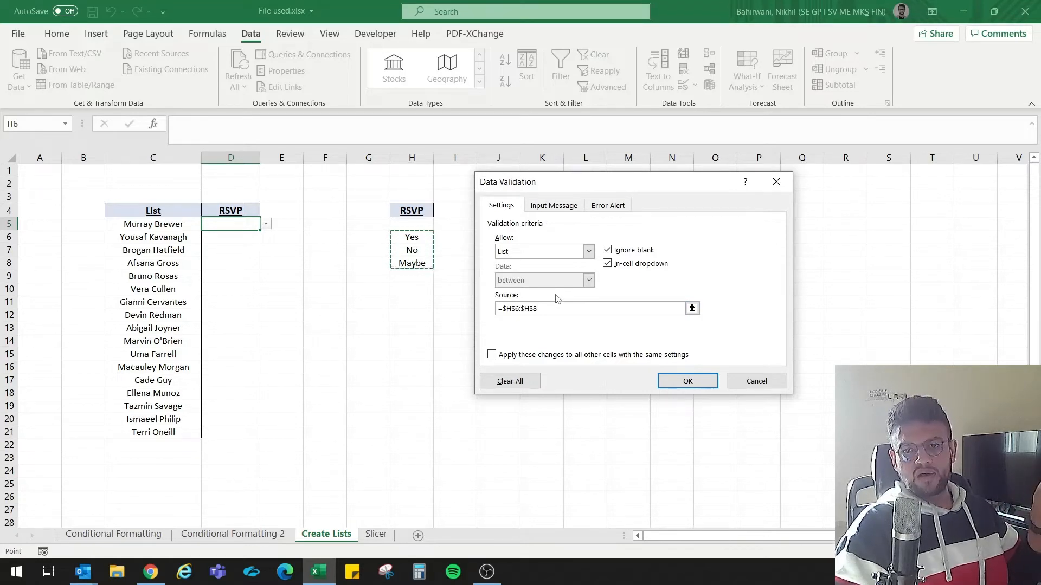
{"action": "left_click", "coordinate": [753, 384]}
{"action": "left_click", "coordinate": [168, 211]}
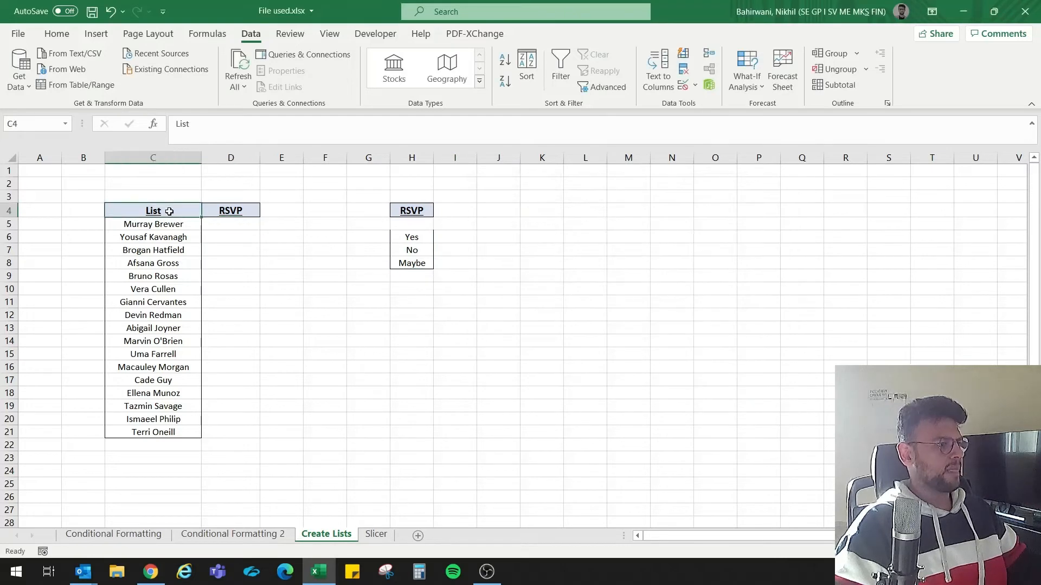
{"action": "left_click", "coordinate": [223, 211]}
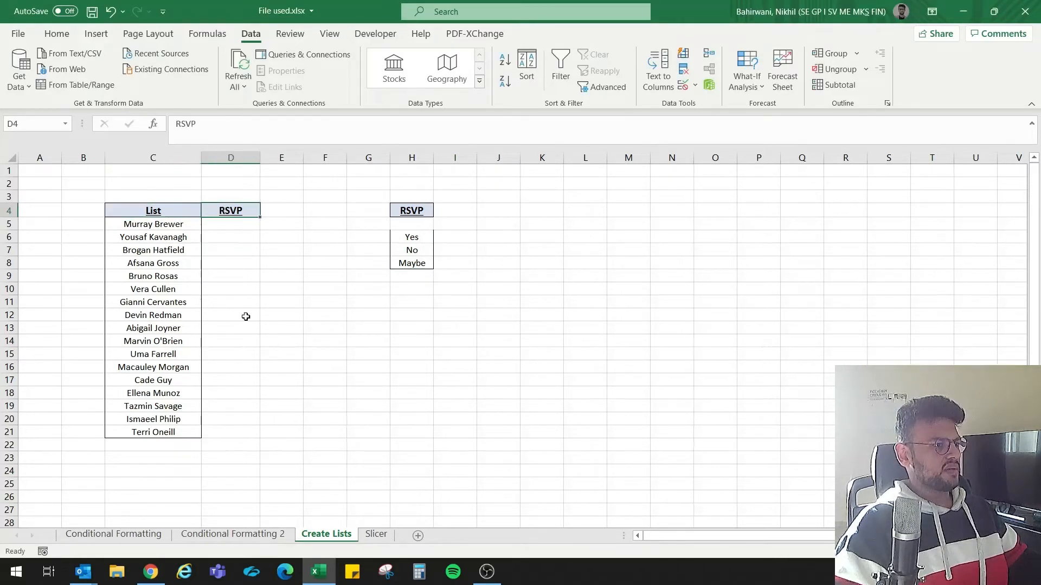
{"action": "left_click", "coordinate": [236, 444]}
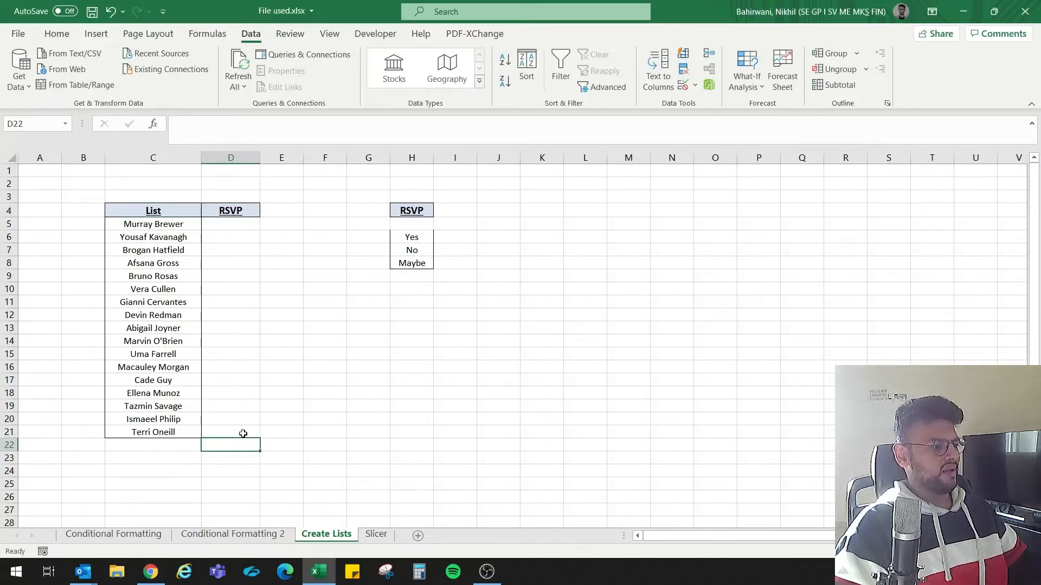
{"action": "left_click", "coordinate": [239, 436]}
Step: Convert the employee income range B3:F20 on the Slicer sheet into a table with headers
{"action": "left_click", "coordinate": [378, 535]}
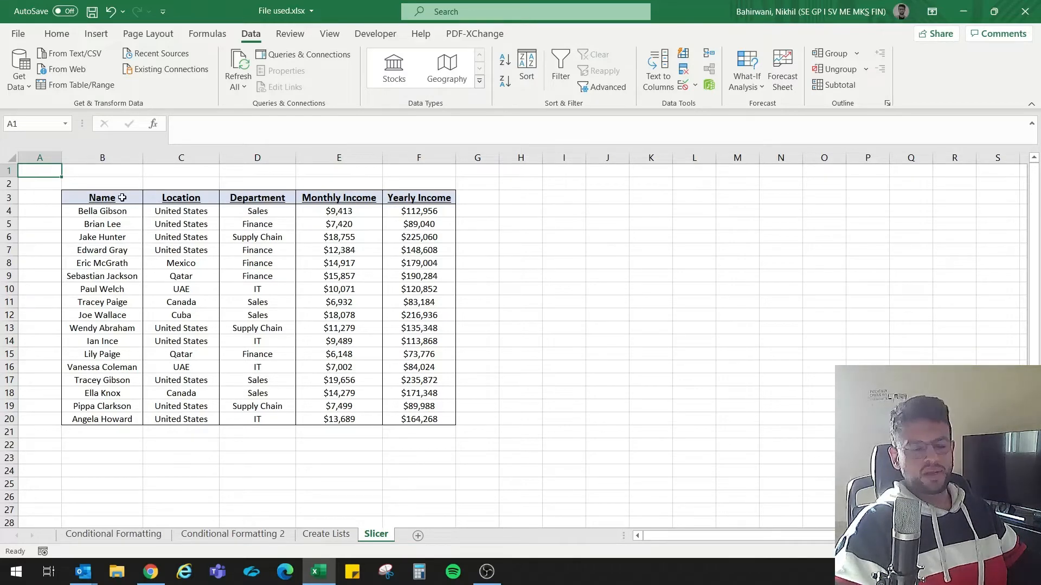
{"action": "left_click_drag", "start_coordinate": [122, 197], "coordinate": [400, 419]}
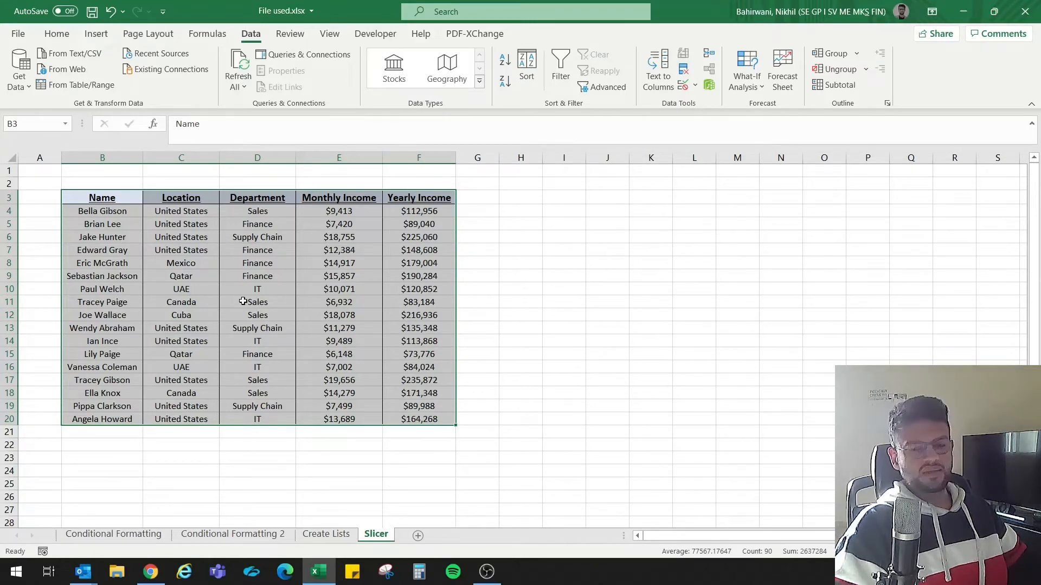
{"action": "left_click_drag", "start_coordinate": [103, 196], "coordinate": [458, 427]}
{"action": "left_click", "coordinate": [98, 34]}
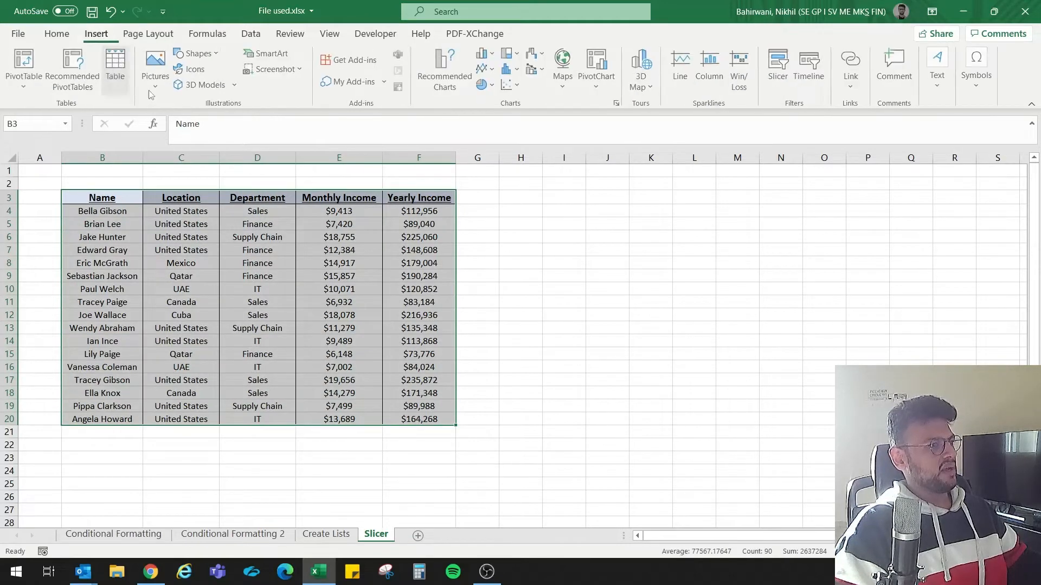
{"action": "left_click", "coordinate": [116, 68]}
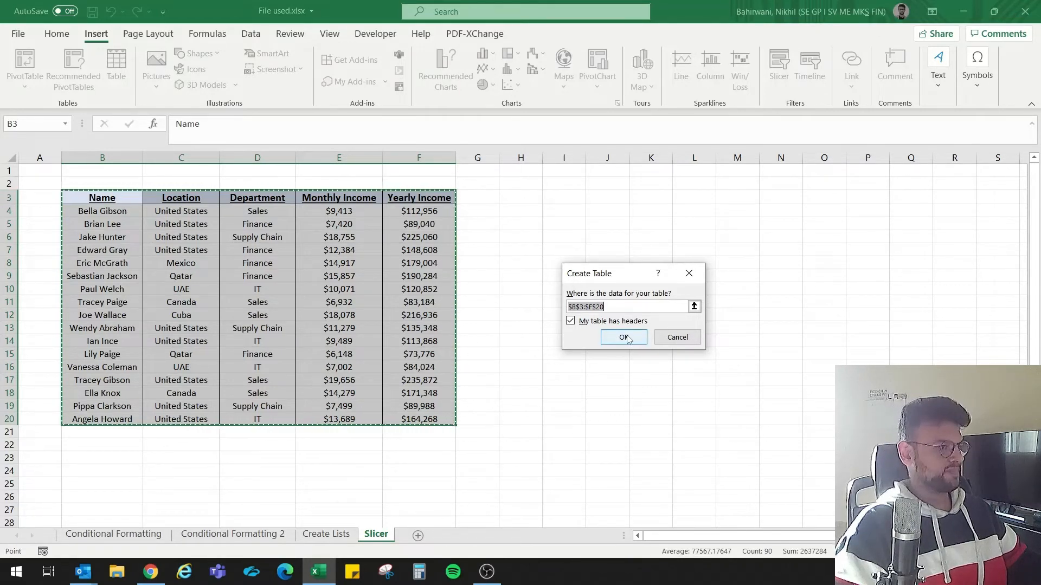
{"action": "left_click", "coordinate": [624, 337]}
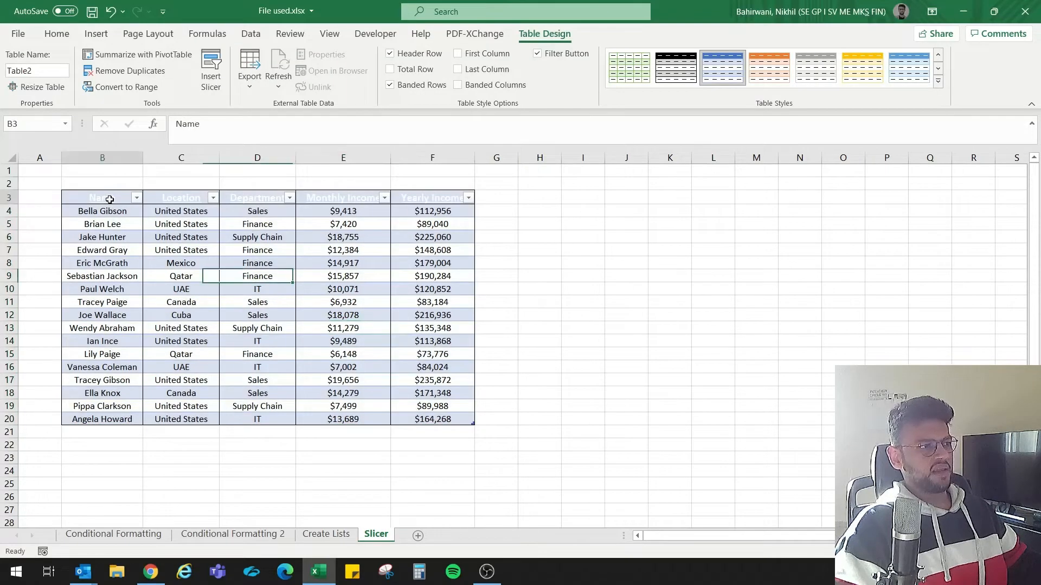
Step: Set the font color of the table's data rows to black
{"action": "left_click_drag", "start_coordinate": [109, 199], "coordinate": [433, 406]}
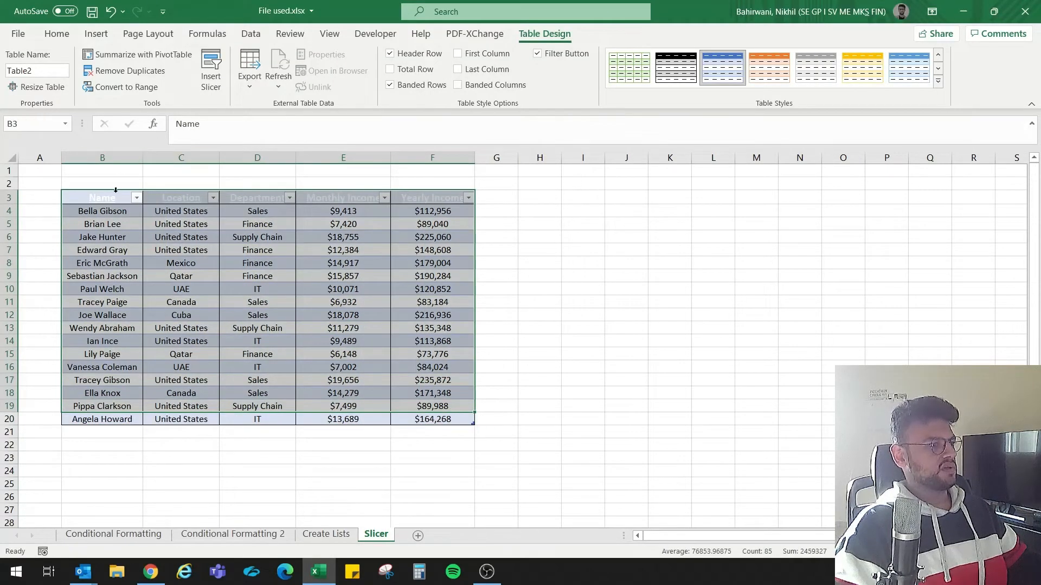
{"action": "left_click_drag", "start_coordinate": [115, 190], "coordinate": [464, 213]}
{"action": "left_click", "coordinate": [58, 36]}
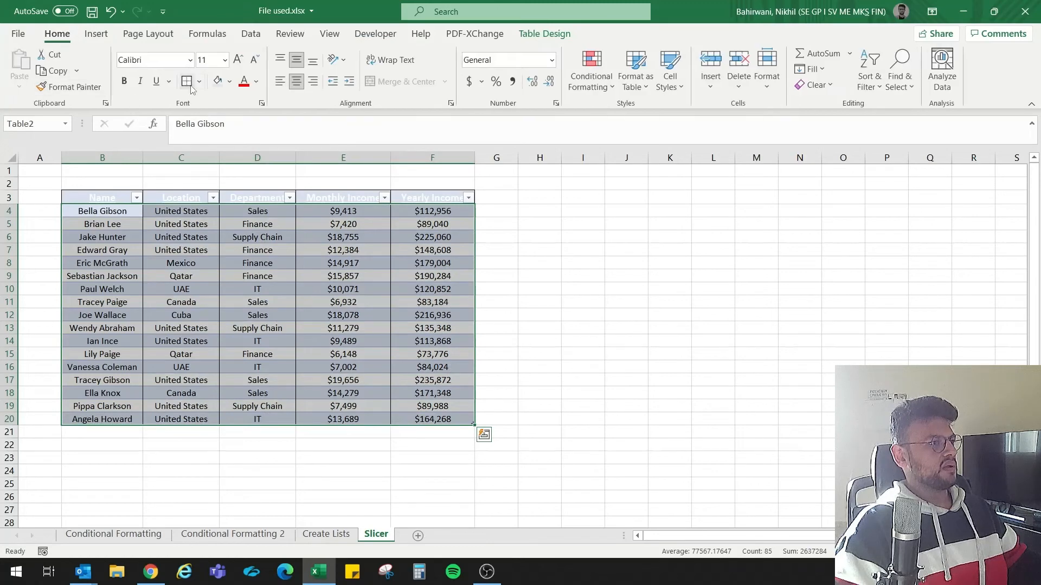
{"action": "left_click", "coordinate": [229, 82]}
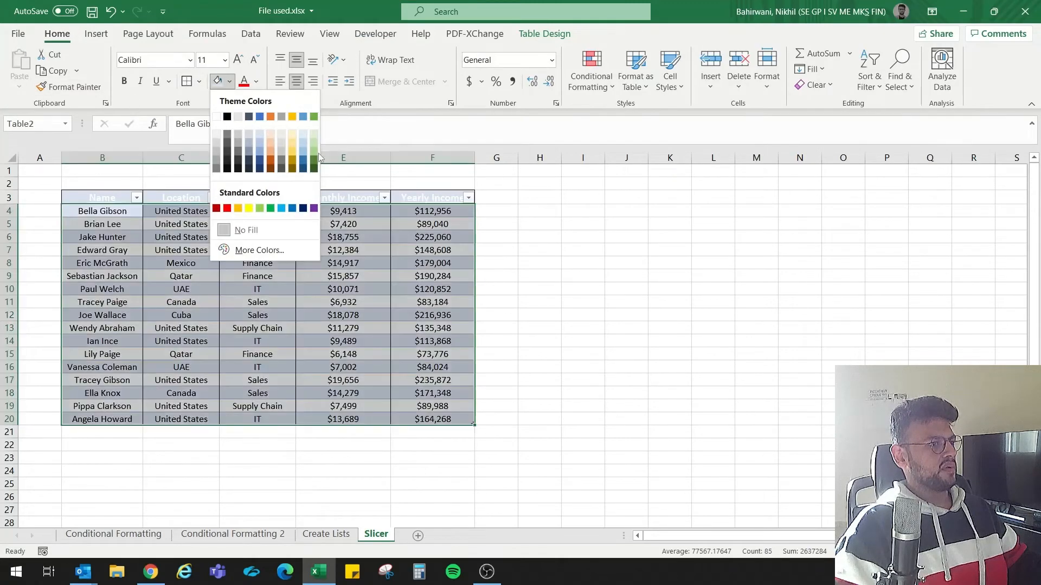
{"action": "left_click", "coordinate": [256, 82]}
{"action": "left_click", "coordinate": [265, 101]}
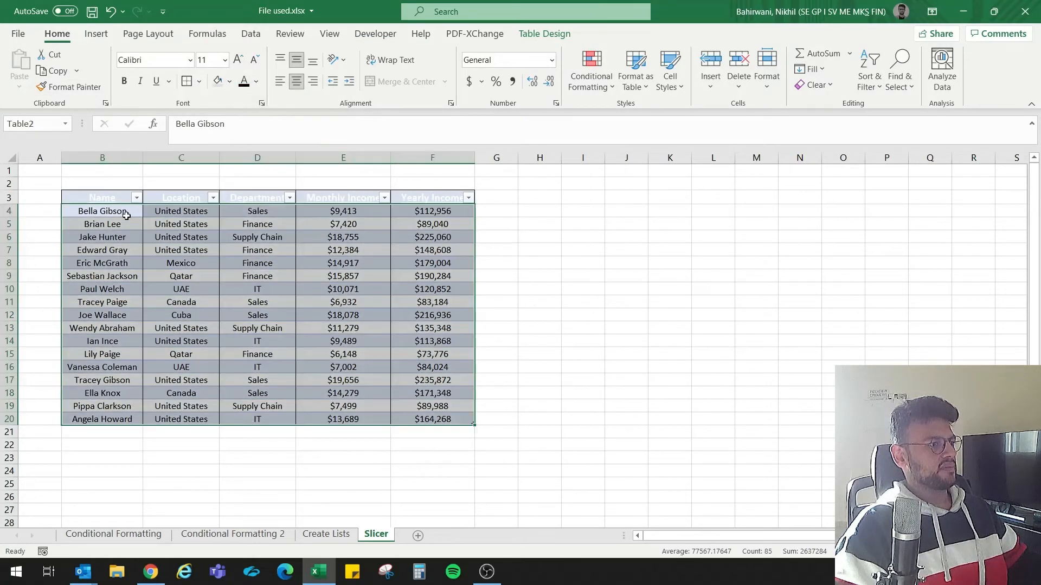
Step: Apply black font to the table's header row and widen columns B to F equally to fit the headings
{"action": "left_click", "coordinate": [102, 192]}
{"action": "left_click", "coordinate": [244, 81]}
{"action": "left_click", "coordinate": [257, 302]}
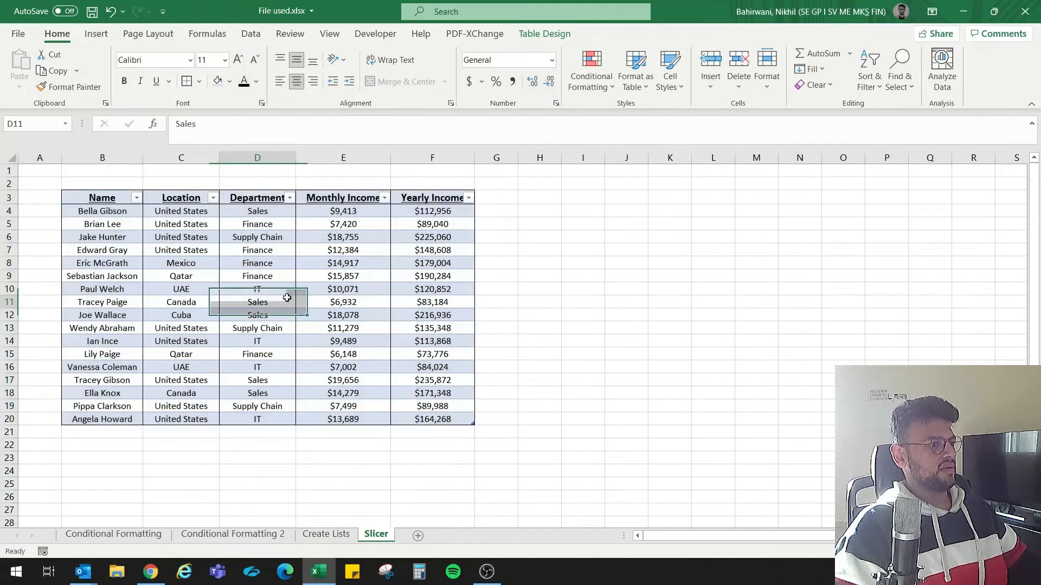
{"action": "left_click_drag", "start_coordinate": [125, 158], "coordinate": [407, 157]}
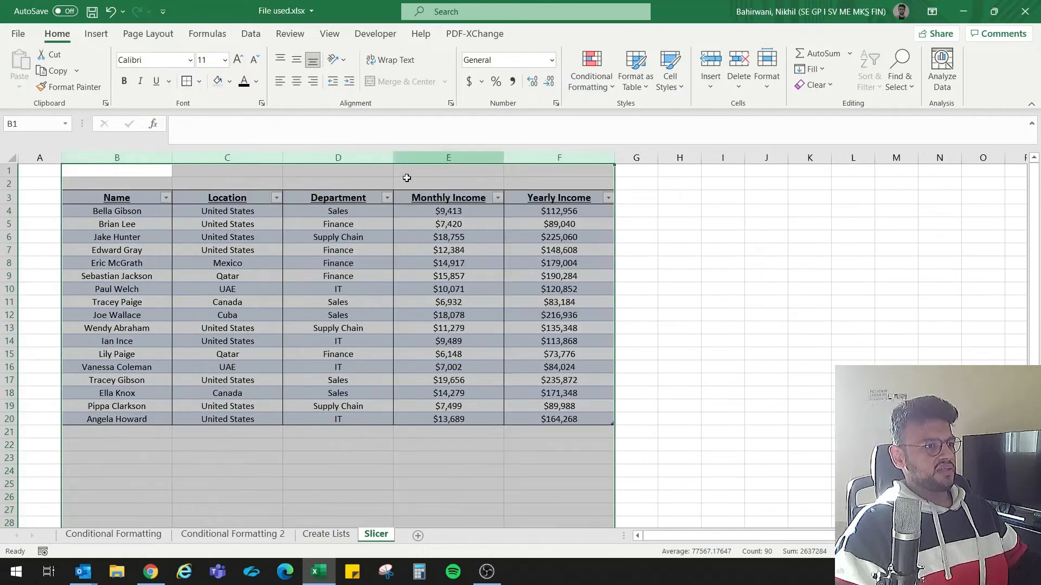
{"action": "left_click", "coordinate": [114, 198]}
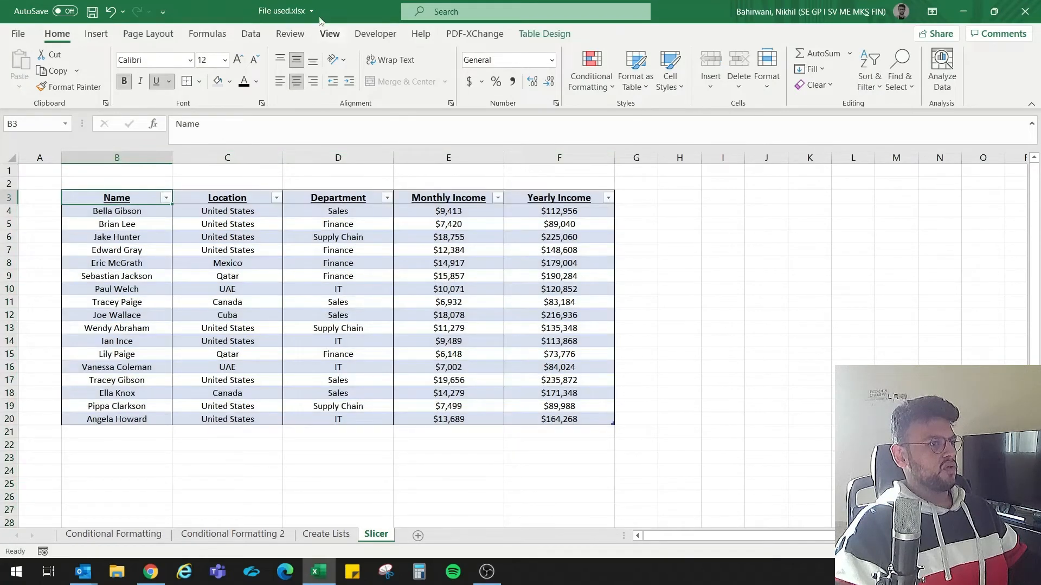
Step: Insert slicers for the Location and Department fields of the income table
{"action": "left_click_drag", "start_coordinate": [121, 190], "coordinate": [590, 419]}
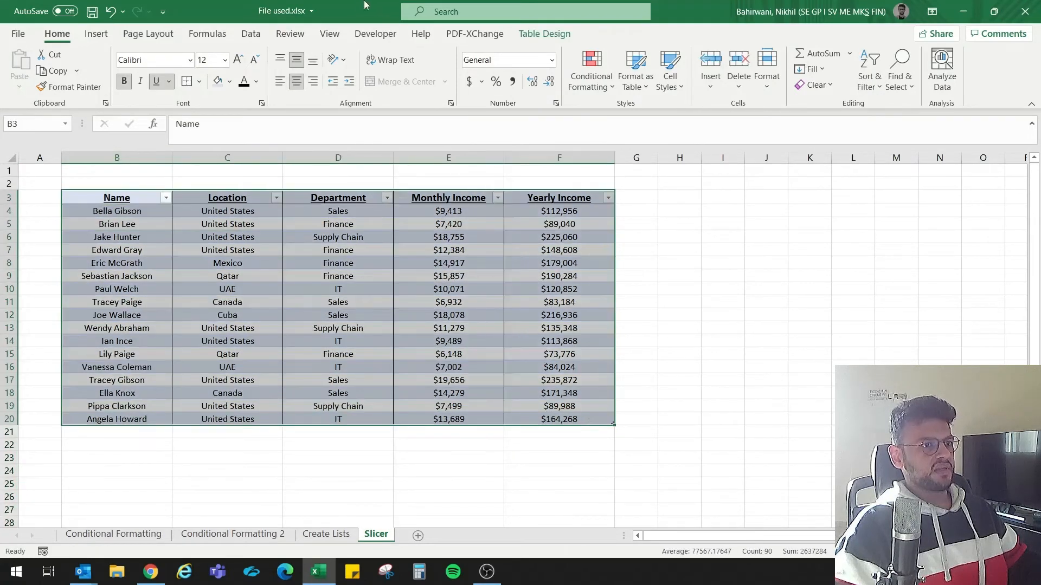
{"action": "left_click", "coordinate": [250, 33]}
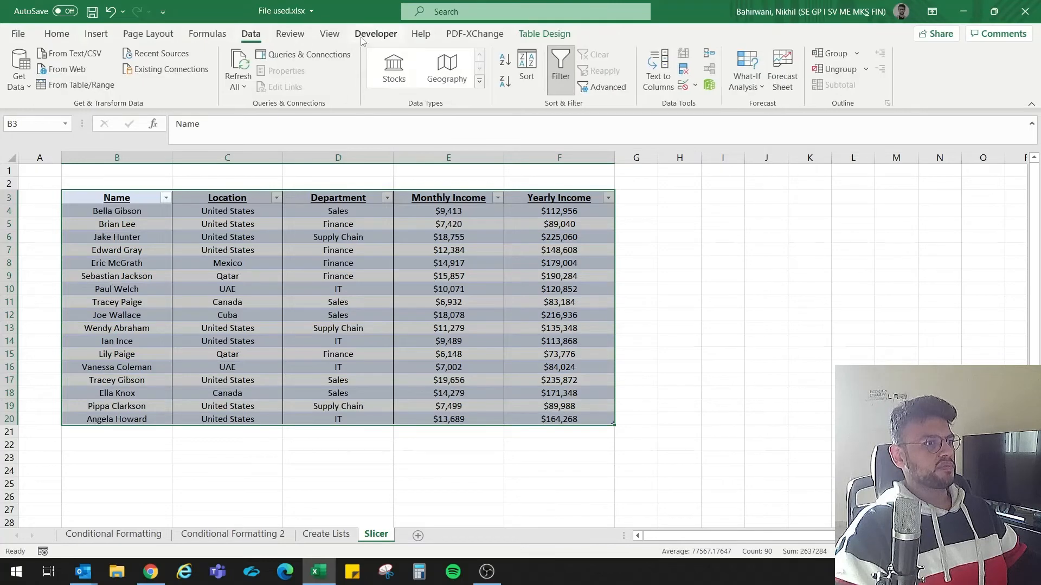
{"action": "left_click", "coordinate": [331, 34]}
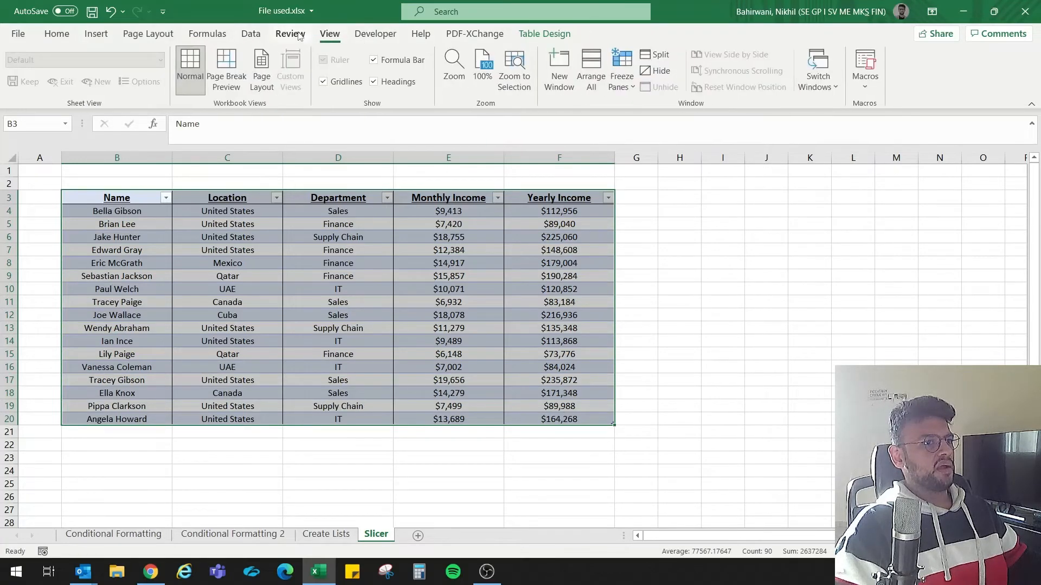
{"action": "left_click", "coordinate": [293, 34]}
{"action": "left_click", "coordinate": [250, 34]}
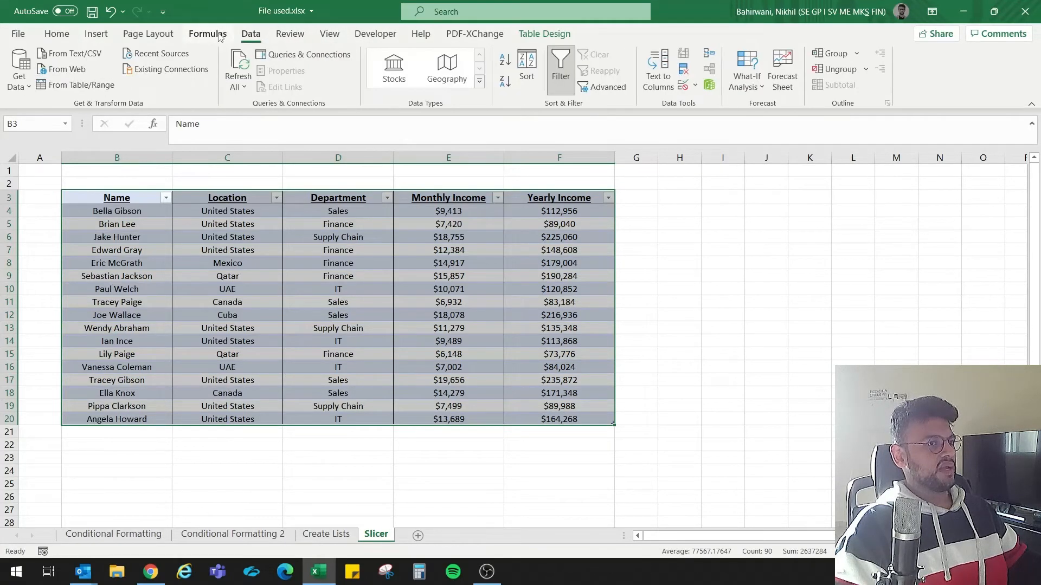
{"action": "left_click", "coordinate": [219, 35]}
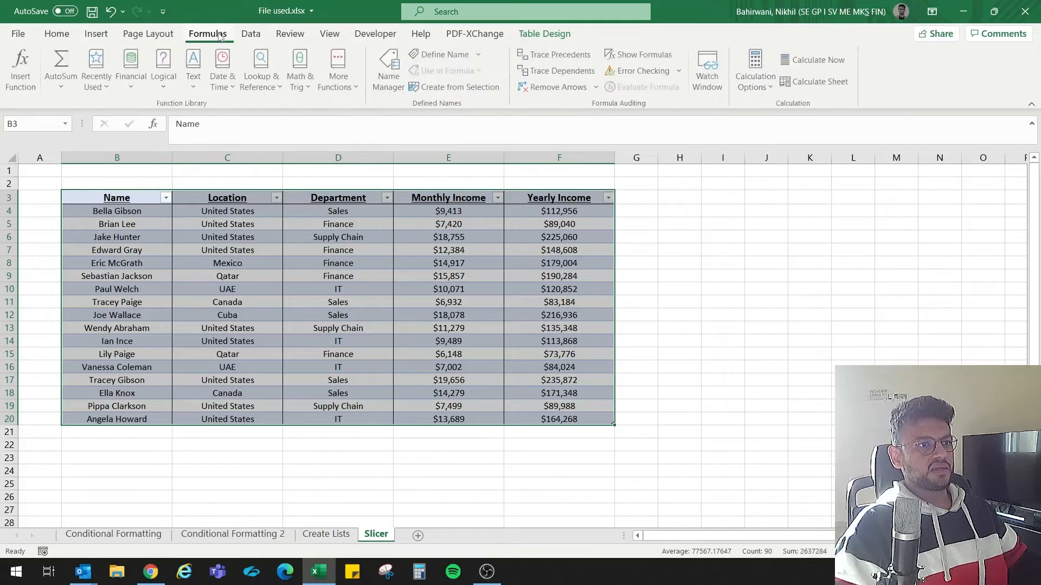
{"action": "left_click", "coordinate": [172, 35]}
{"action": "left_click", "coordinate": [107, 36]}
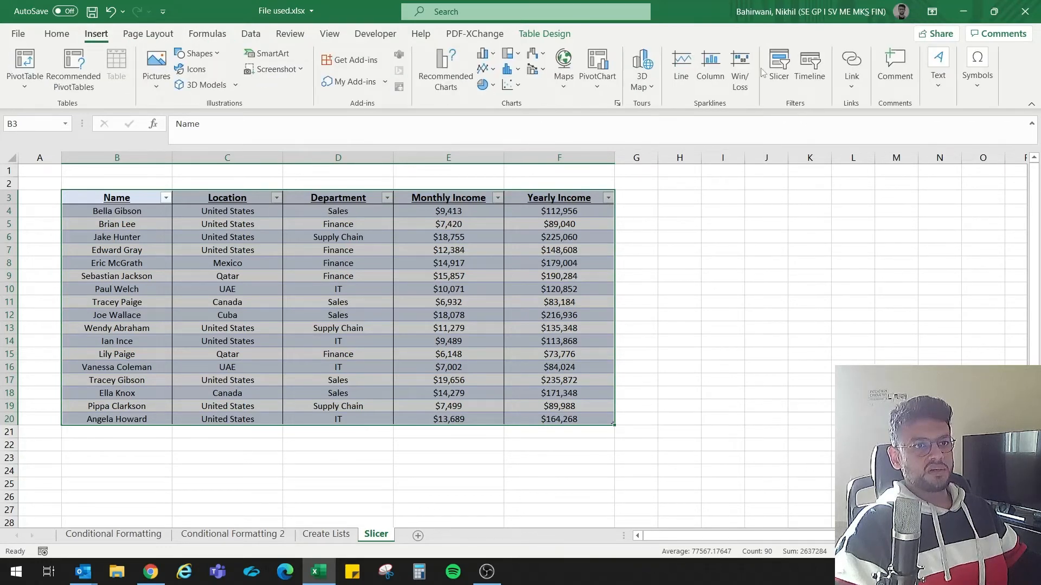
{"action": "left_click", "coordinate": [778, 68]}
{"action": "left_click_drag", "start_coordinate": [629, 168], "coordinate": [757, 168]}
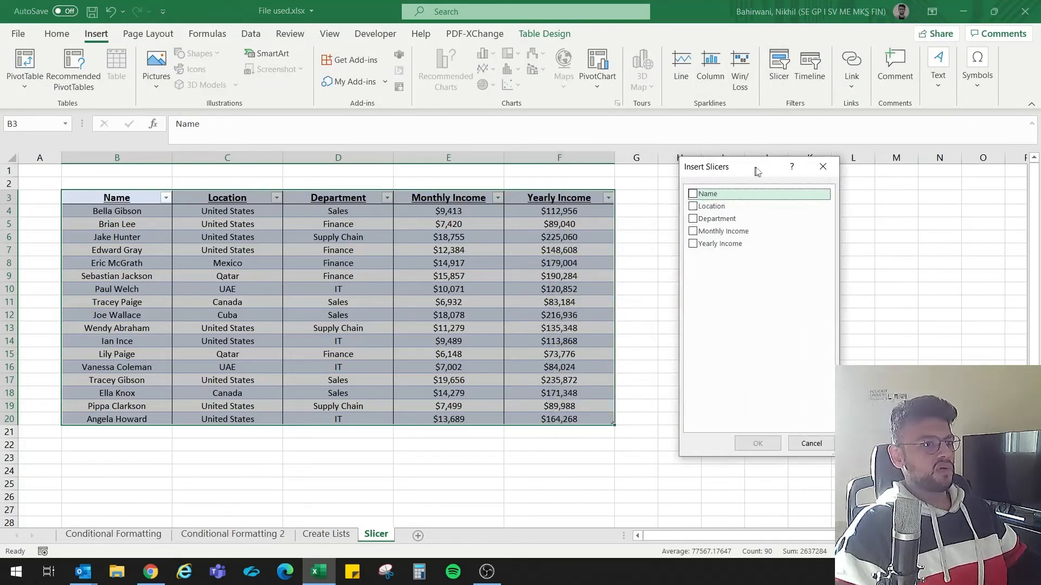
{"action": "left_click", "coordinate": [700, 208]}
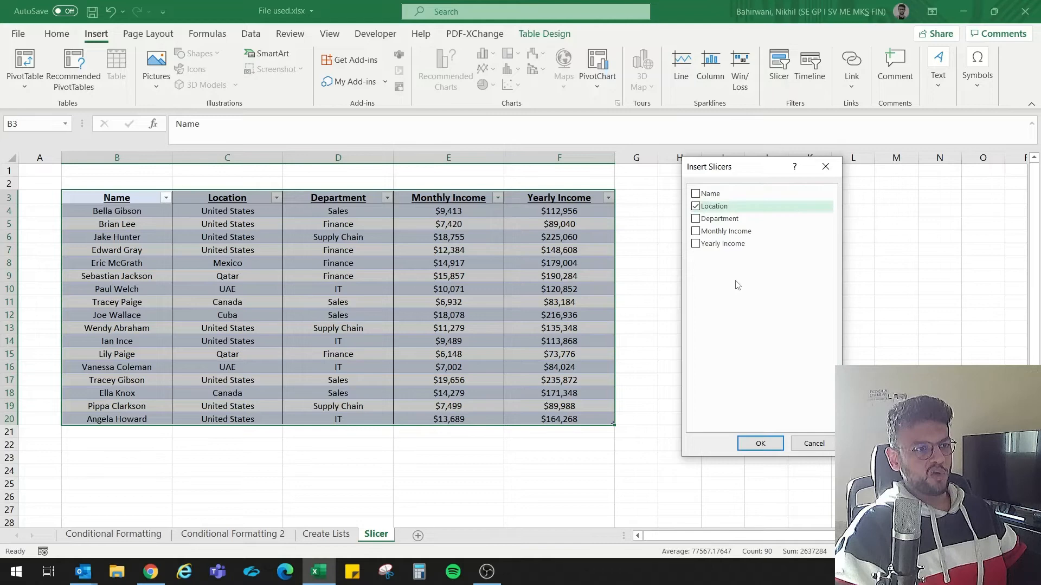
{"action": "left_click", "coordinate": [696, 220]}
{"action": "left_click", "coordinate": [761, 443]}
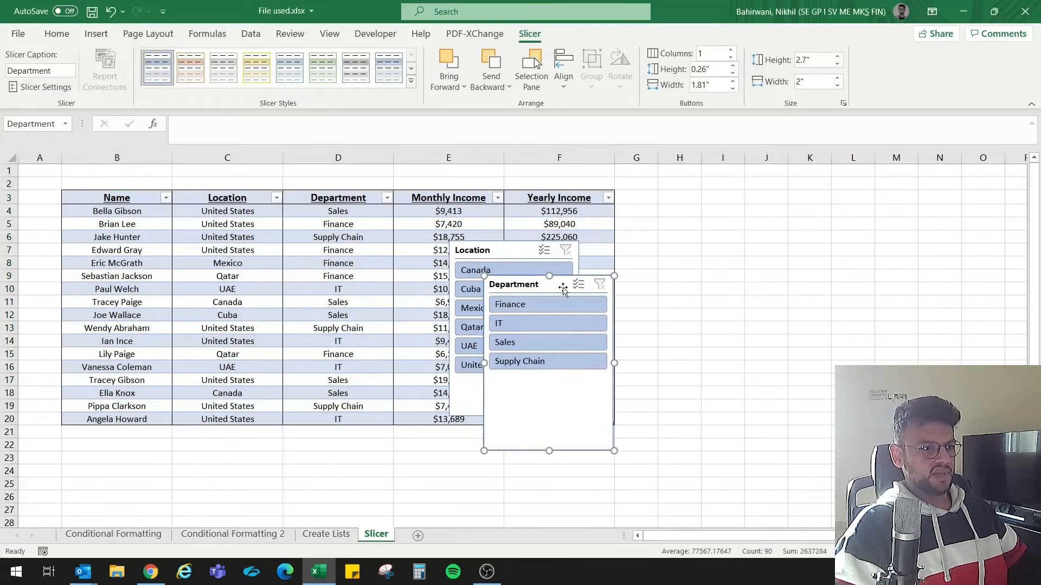
Step: Place the Location and Department slicers side by side in the empty area beside the table, leaving the Department slicer selected
{"action": "left_click_drag", "start_coordinate": [564, 288], "coordinate": [872, 247]}
{"action": "left_click_drag", "start_coordinate": [505, 251], "coordinate": [700, 247]}
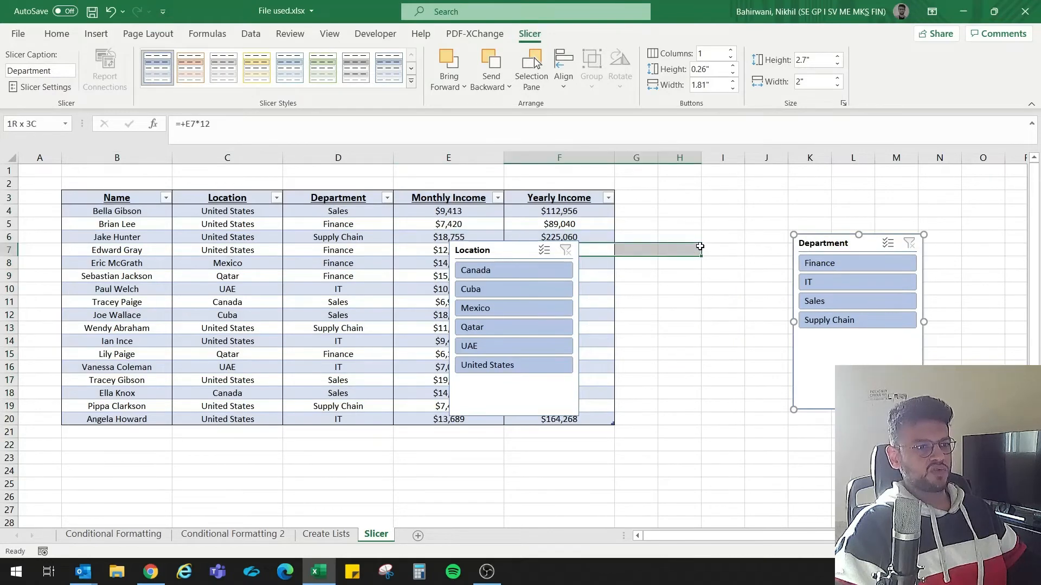
{"action": "left_click_drag", "start_coordinate": [502, 250], "coordinate": [695, 243]}
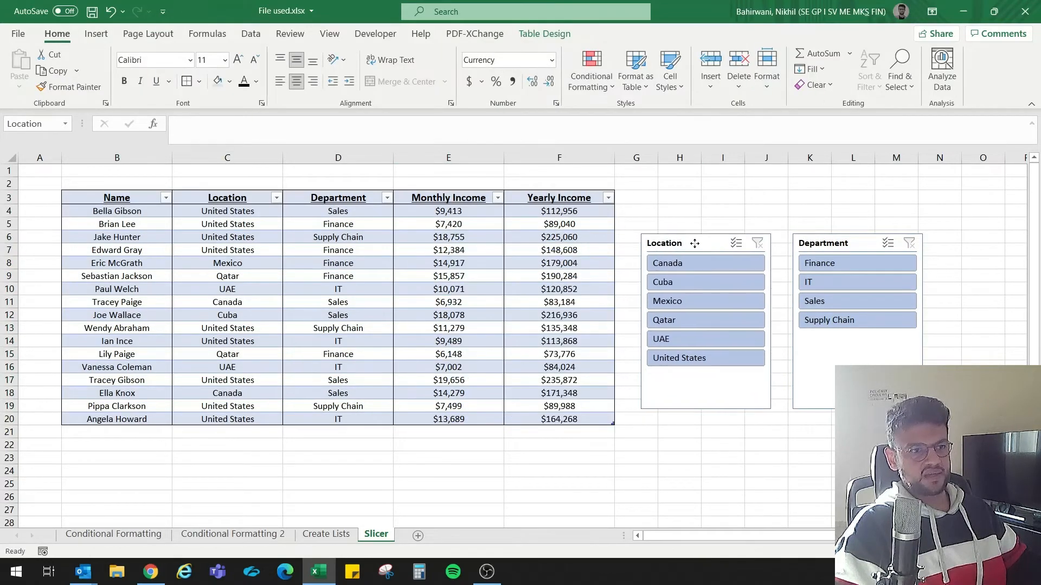
{"action": "left_click", "coordinate": [798, 344]}
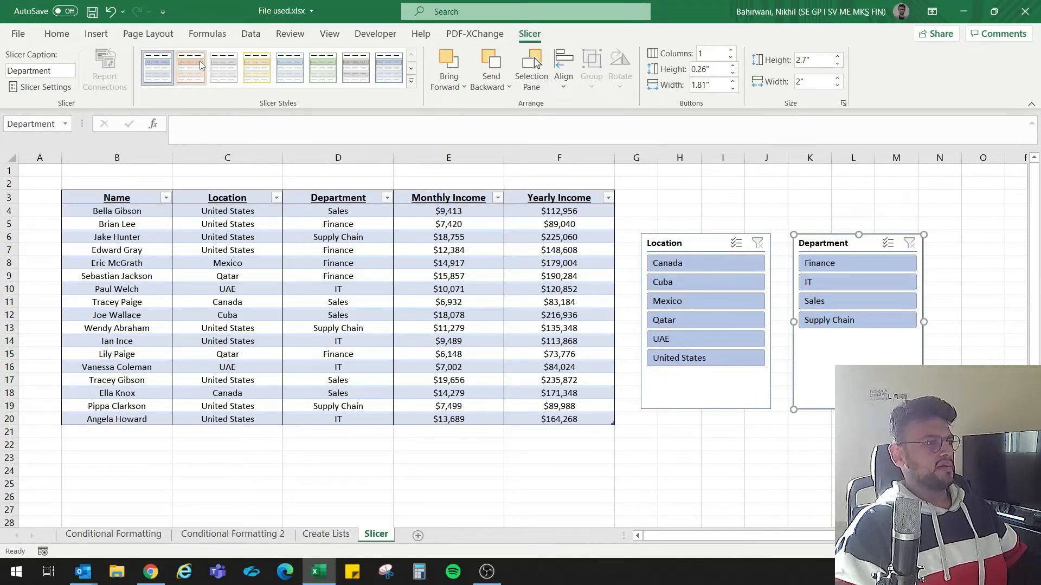
Step: Apply a grey style to the Department slicer and a yellow style to the Location slicer, moving the Location slicer slightly up beside it
{"action": "left_click", "coordinate": [322, 68]}
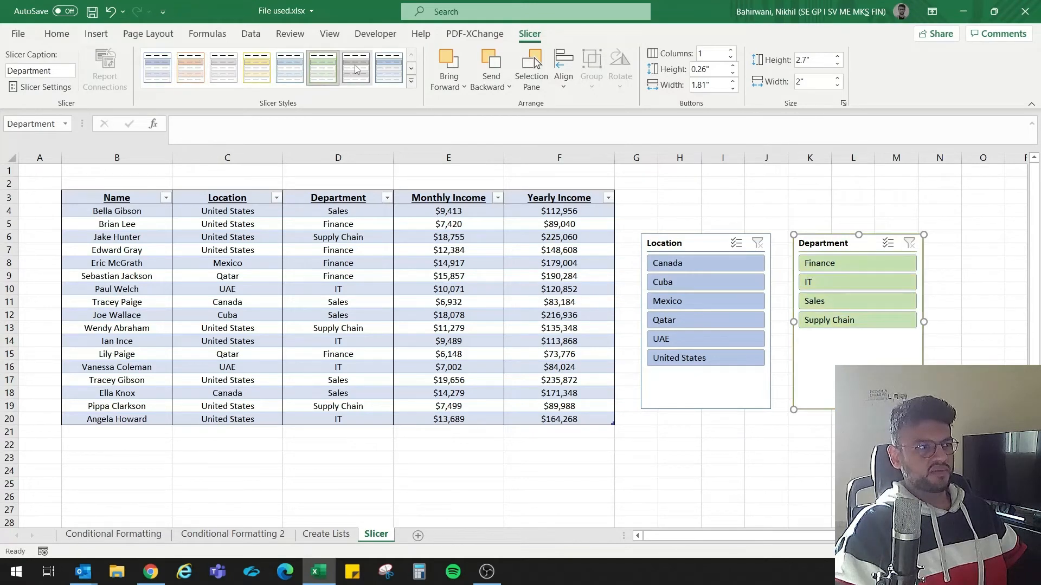
{"action": "left_click", "coordinate": [682, 376]}
{"action": "left_click", "coordinate": [256, 68]}
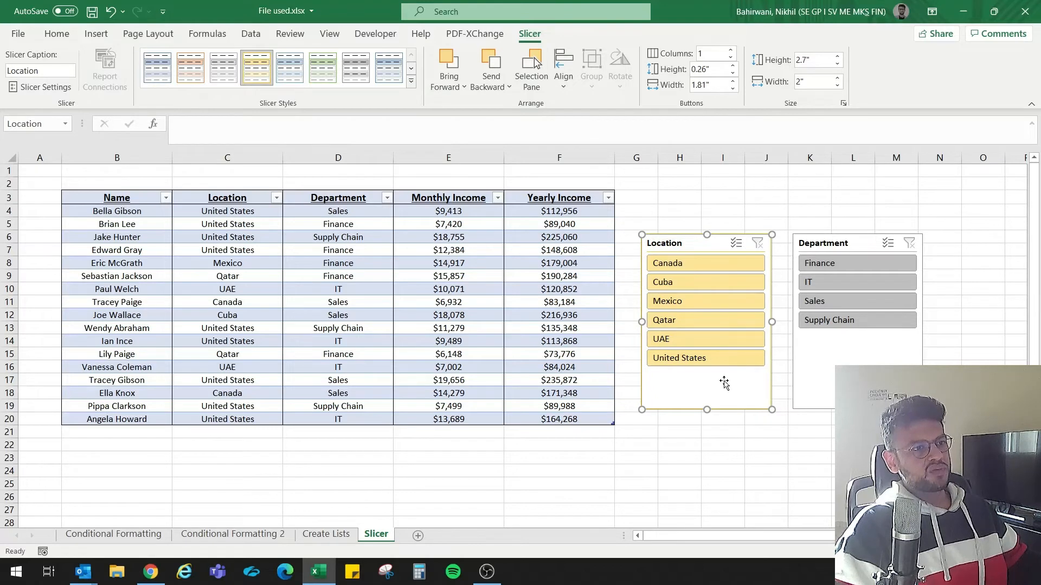
{"action": "left_click_drag", "start_coordinate": [721, 380], "coordinate": [726, 368]}
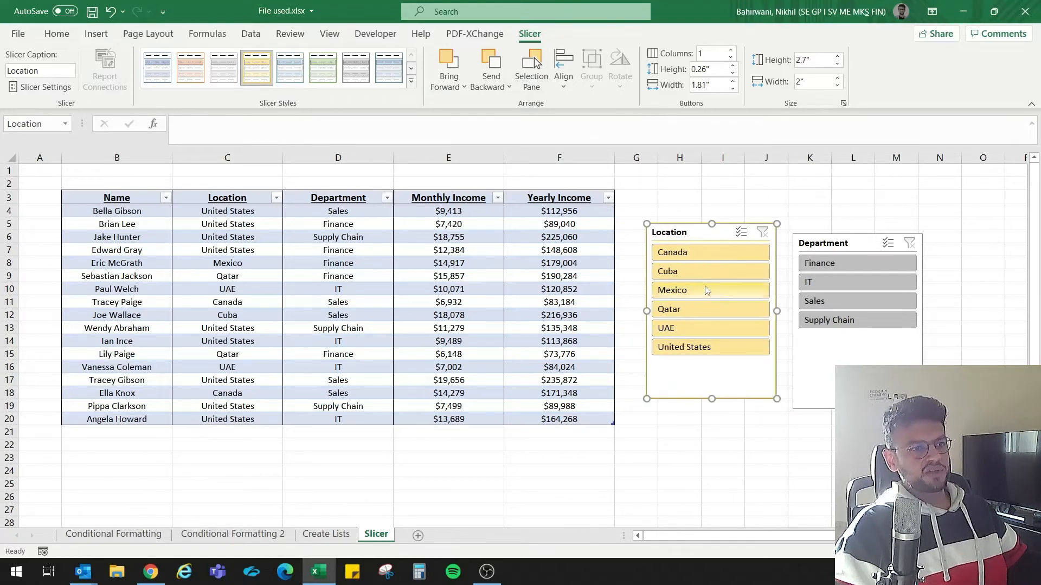
Step: Filter the income table by location to Canada, Mexico and United States in turn, narrowing the United States rows to the IT department
{"action": "left_click", "coordinate": [688, 254]}
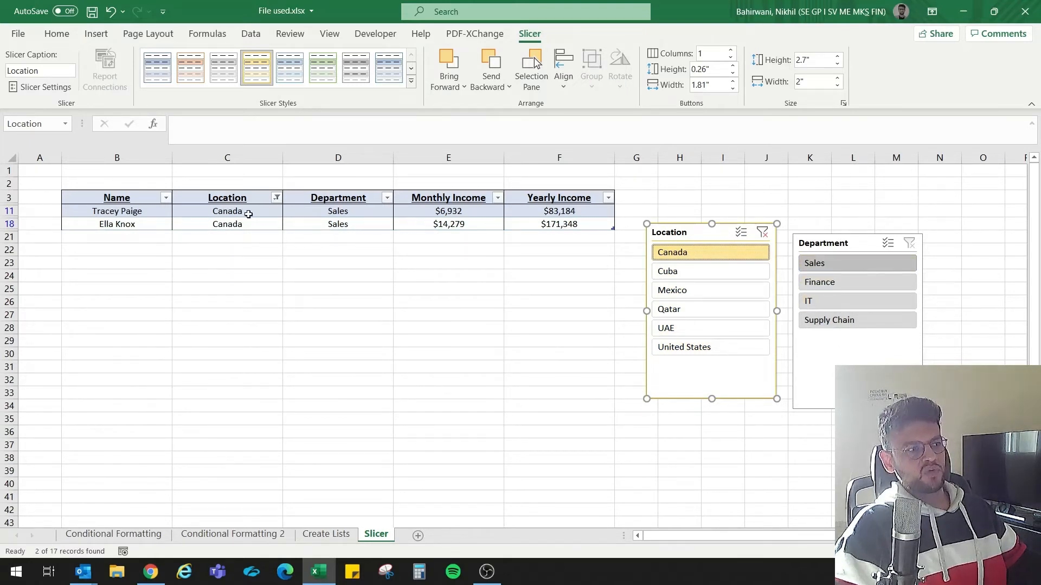
{"action": "left_click", "coordinate": [700, 290]}
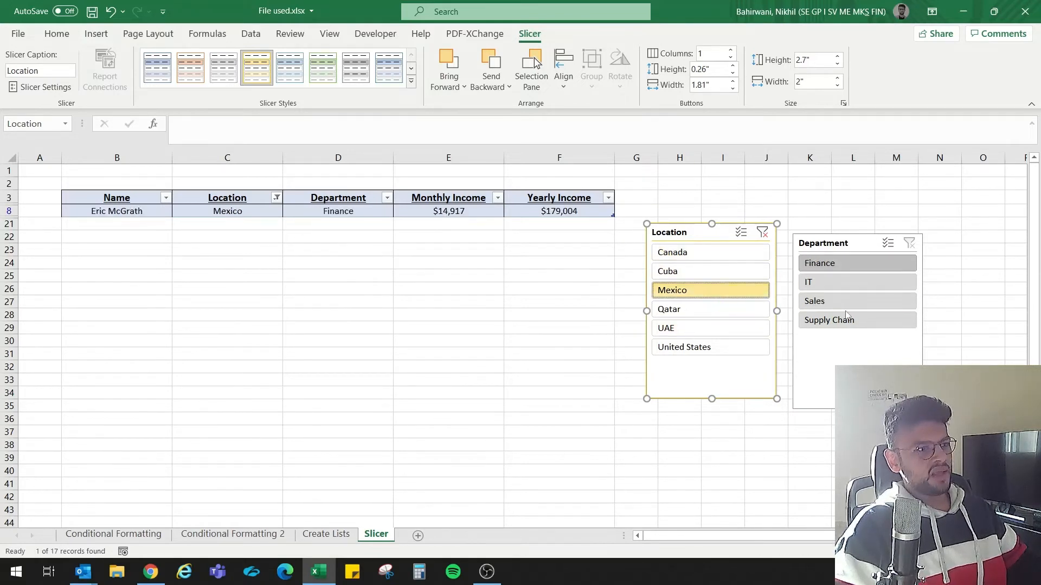
{"action": "left_click", "coordinate": [716, 349]}
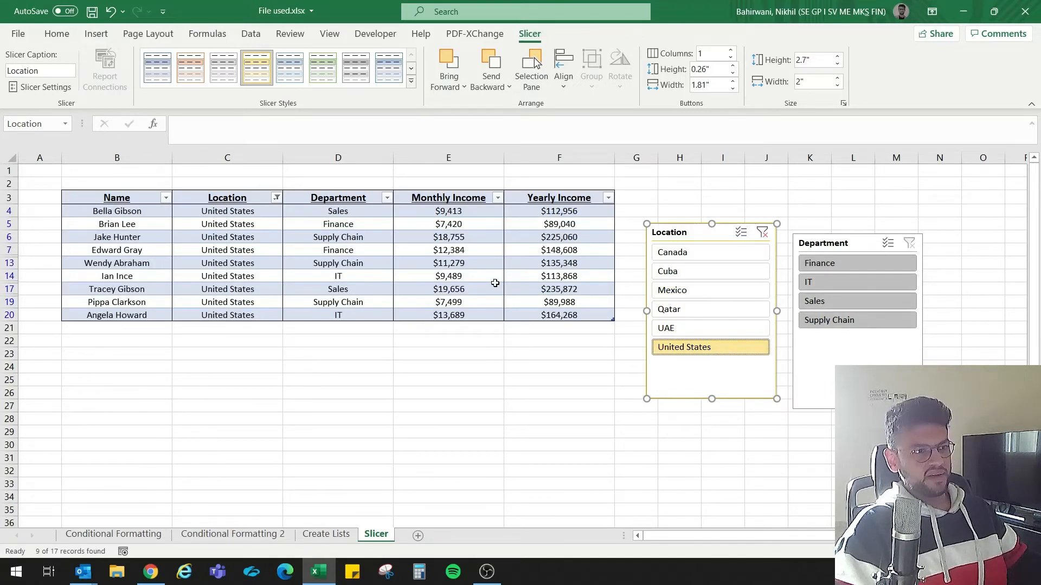
{"action": "left_click", "coordinate": [853, 283]}
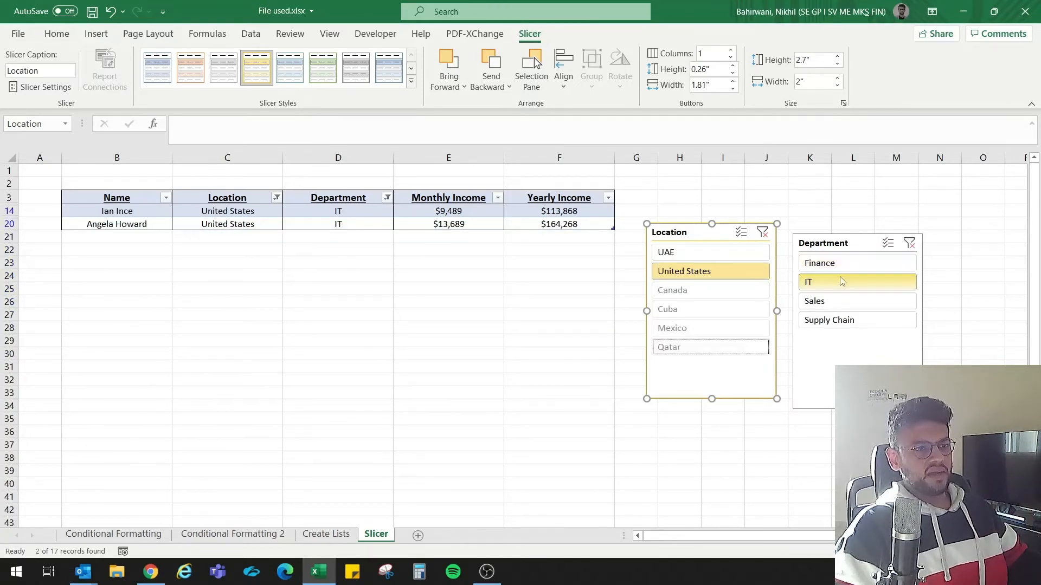
Step: Clear the filters of both the Department and Location slicers to show all table rows
{"action": "left_click", "coordinate": [909, 244]}
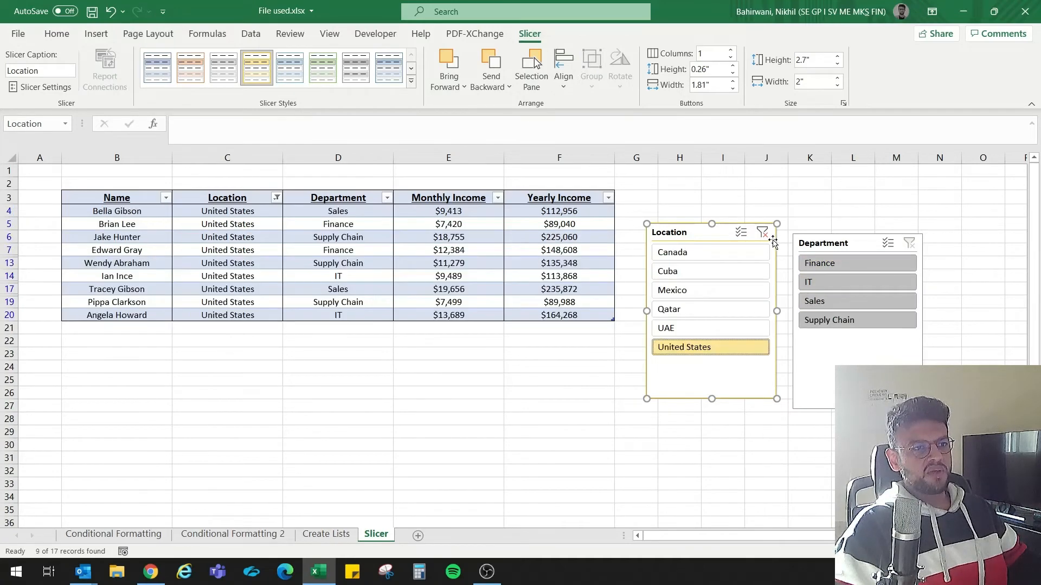
{"action": "left_click", "coordinate": [762, 233]}
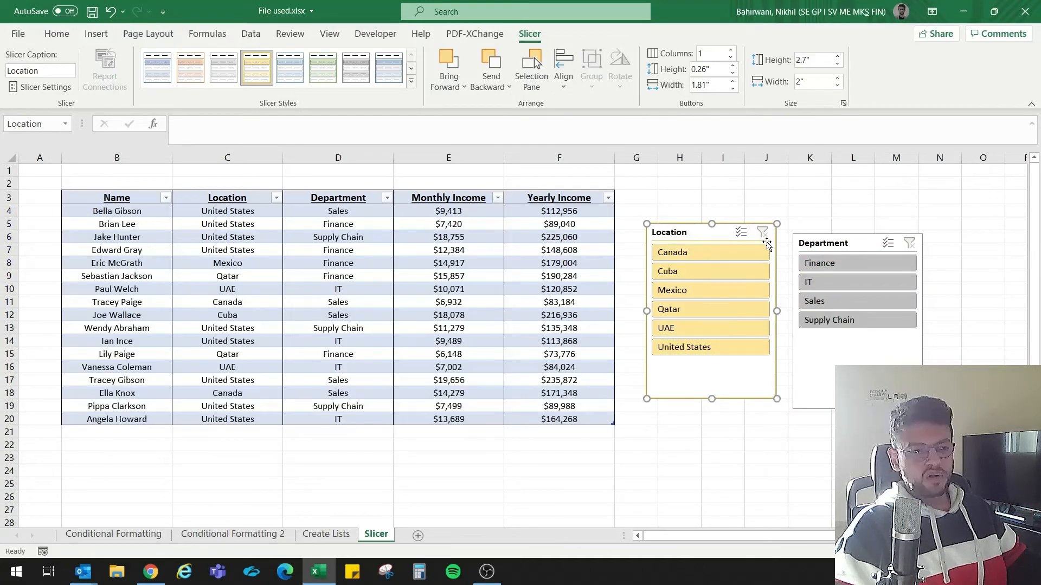